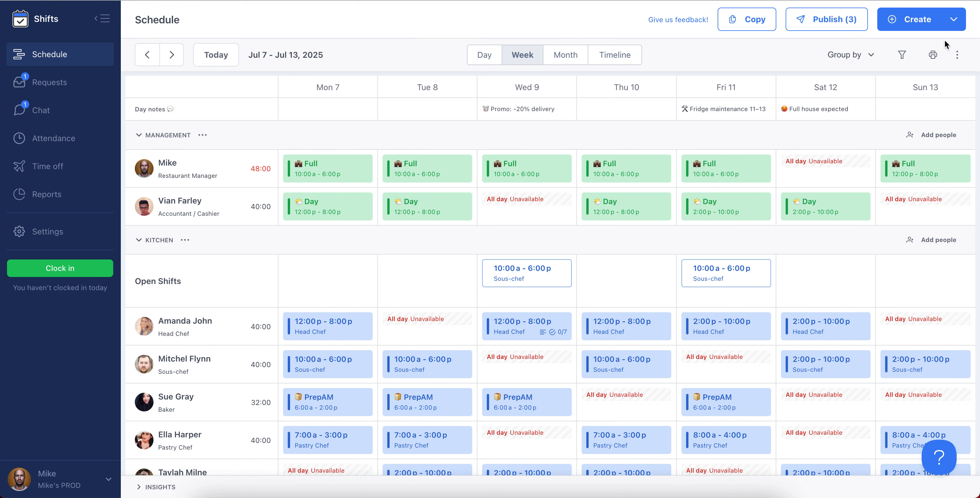
Review the options for creating new items and look through the July 7–13 shifts down to the Front of House group.
{"action": "left_click", "coordinate": [954, 20]}
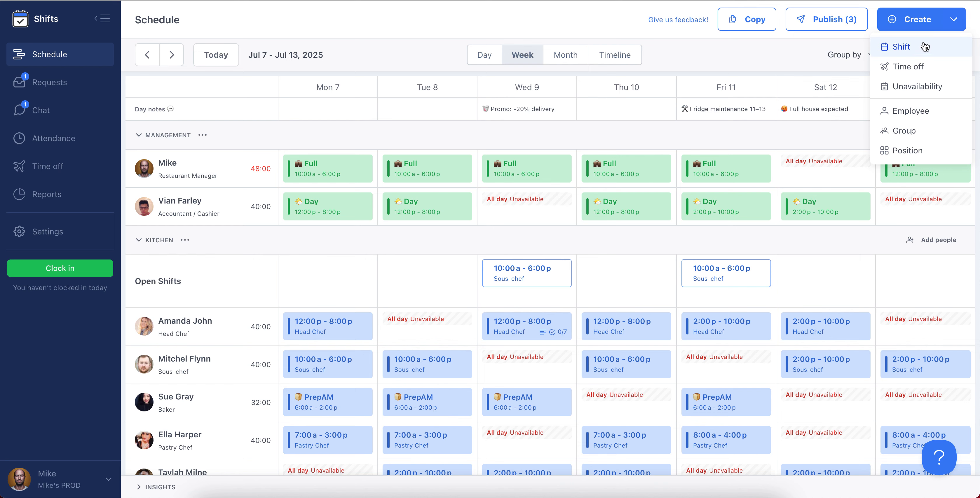
{"action": "scroll", "coordinate": [924, 49], "scroll_direction": "down", "scroll_amount": 1}
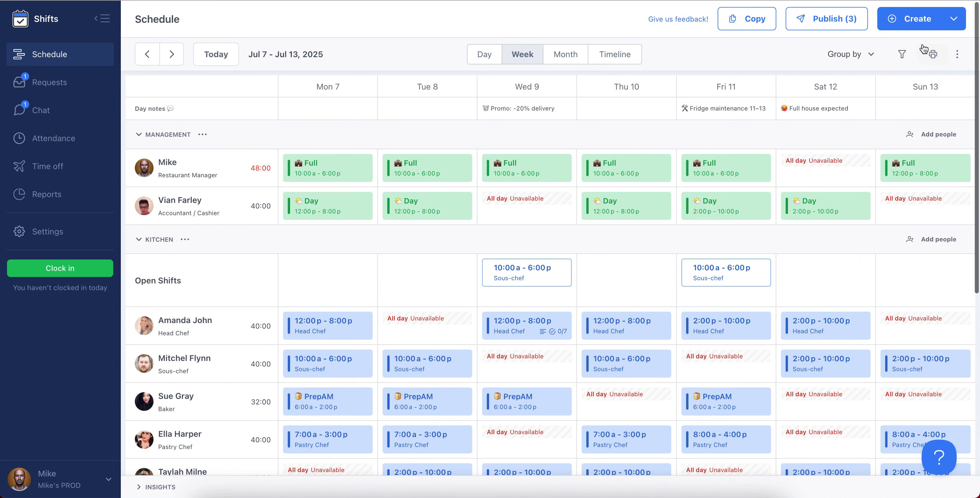
{"action": "left_click", "coordinate": [955, 20]}
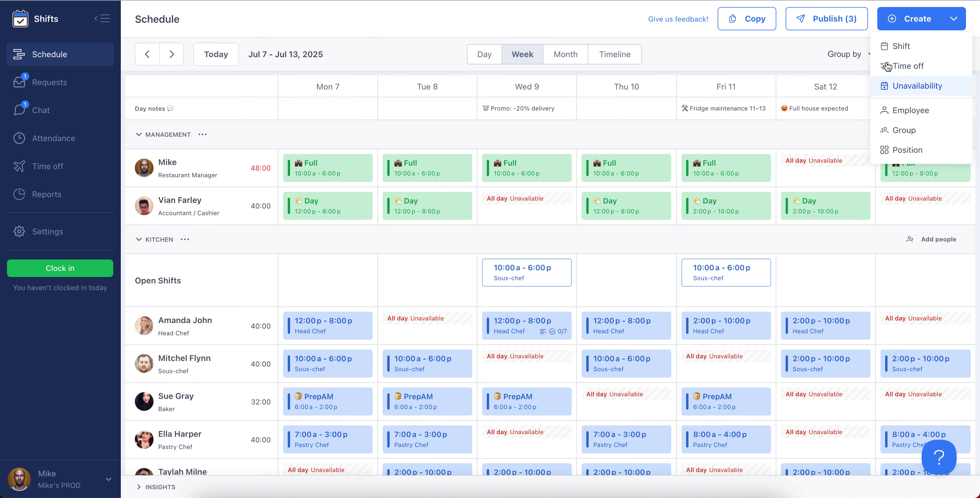
{"action": "left_click", "coordinate": [420, 49]}
{"action": "scroll", "coordinate": [420, 49], "scroll_direction": "down", "scroll_amount": 4}
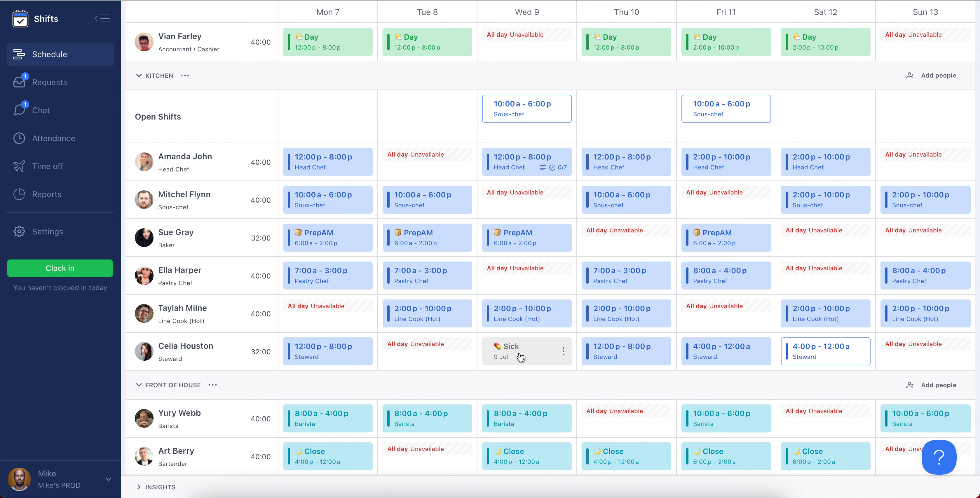
{"action": "scroll", "coordinate": [525, 356], "scroll_direction": "up", "scroll_amount": 3}
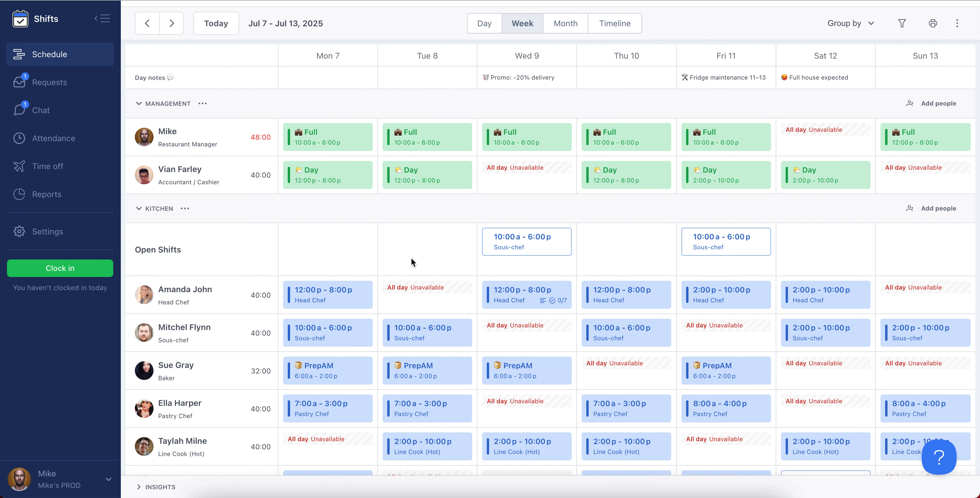
{"action": "scroll", "coordinate": [445, 240], "scroll_direction": "up", "scroll_amount": 1}
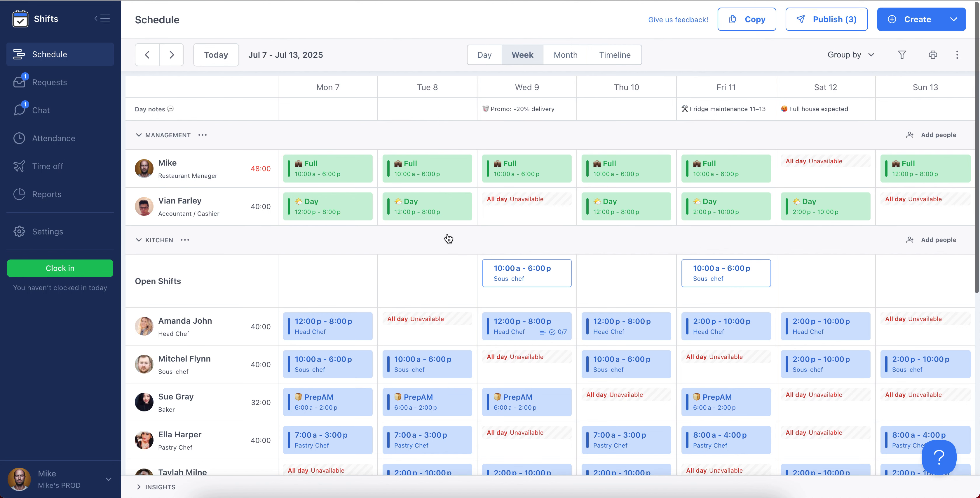
Check the employee choices available in a new shift form and close the form.
{"action": "left_click", "coordinate": [928, 23]}
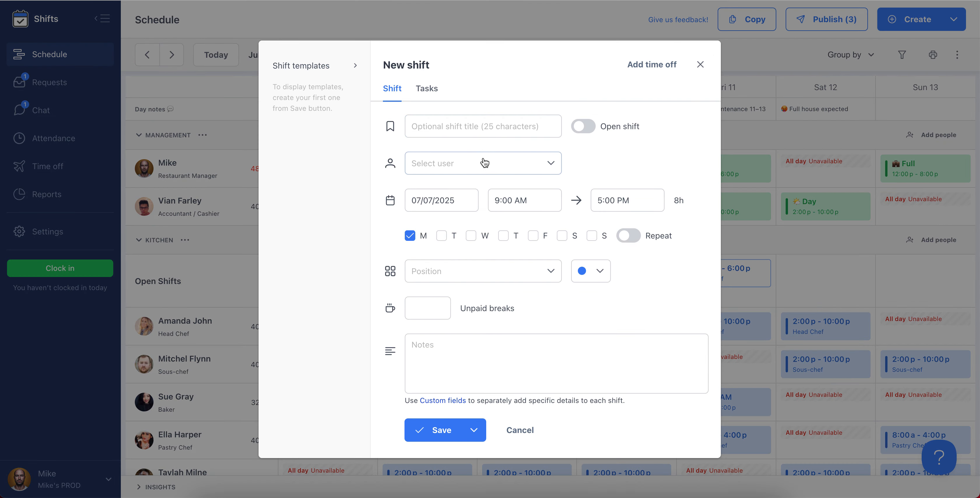
{"action": "left_click", "coordinate": [484, 168]}
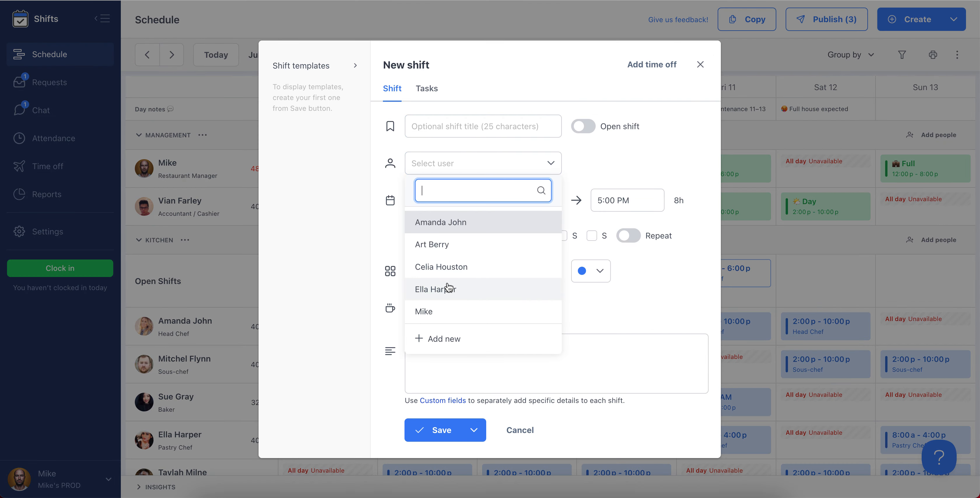
{"action": "left_click", "coordinate": [700, 70]}
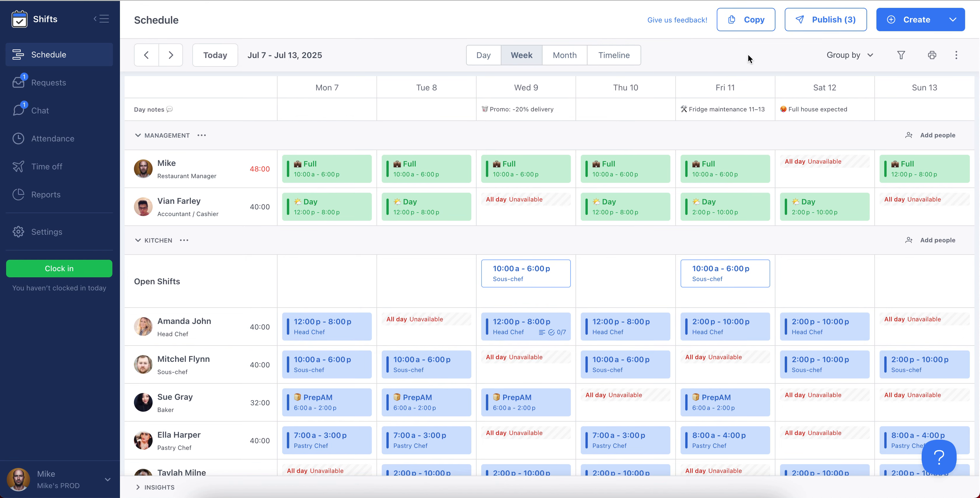
Check the confirmation for publishing the week's shifts and the day note for July 9, cancelling both.
{"action": "left_click", "coordinate": [833, 28]}
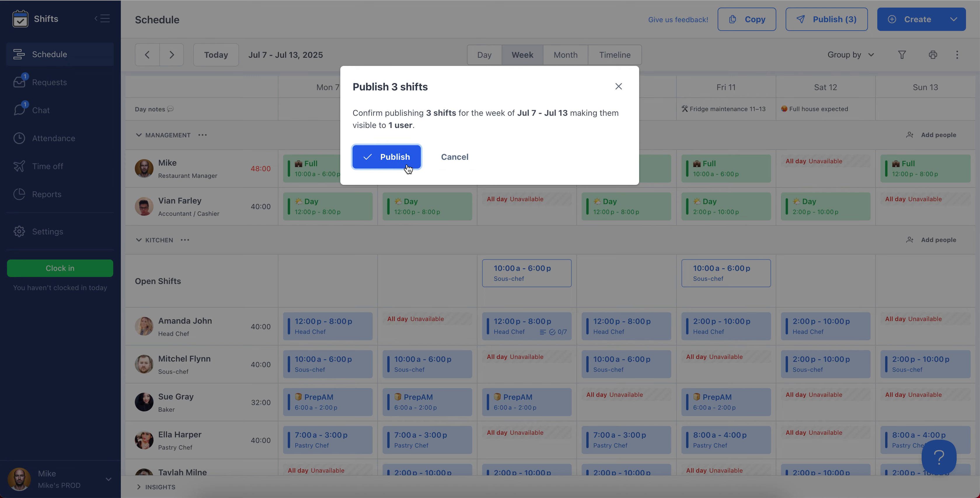
{"action": "left_click", "coordinate": [458, 164]}
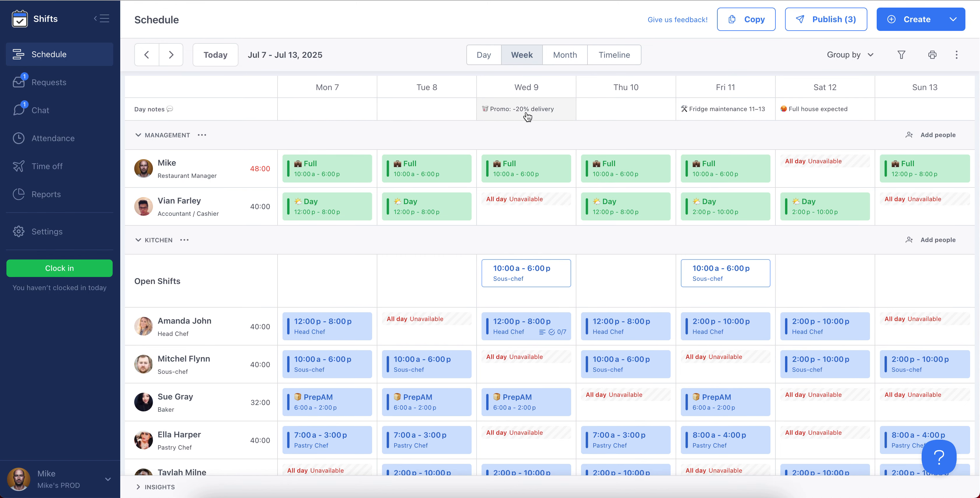
{"action": "left_click", "coordinate": [526, 116]}
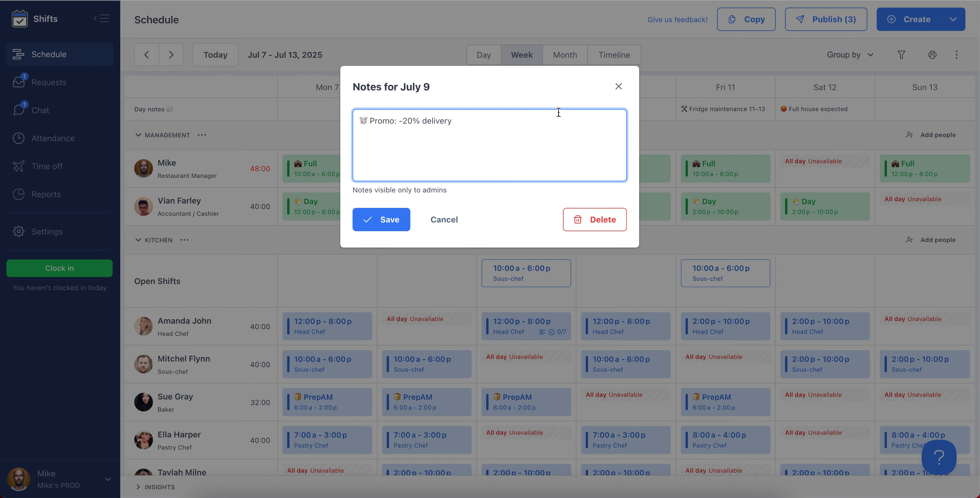
{"action": "left_click", "coordinate": [452, 221]}
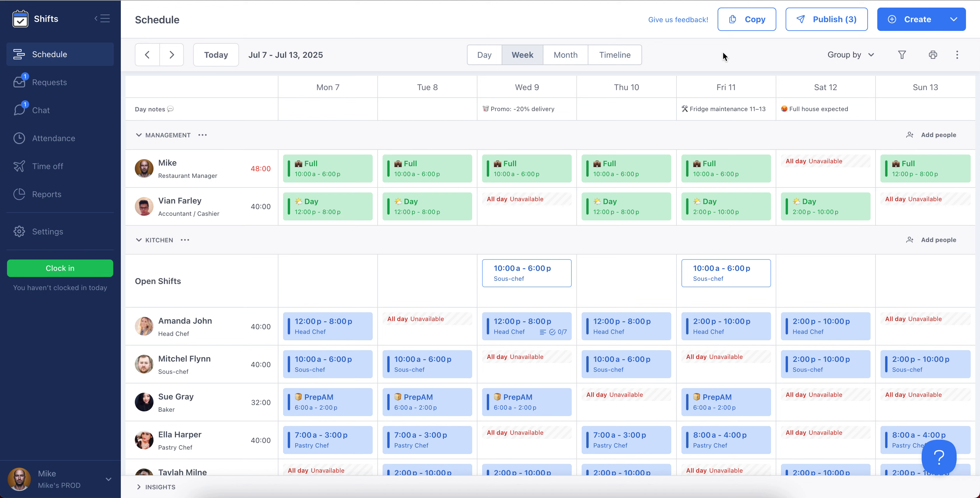
Start a new shift for the Head Chef, go through its position, unpaid breaks and notes fields, and discard it.
{"action": "left_click", "coordinate": [903, 27]}
{"action": "left_click", "coordinate": [435, 129]}
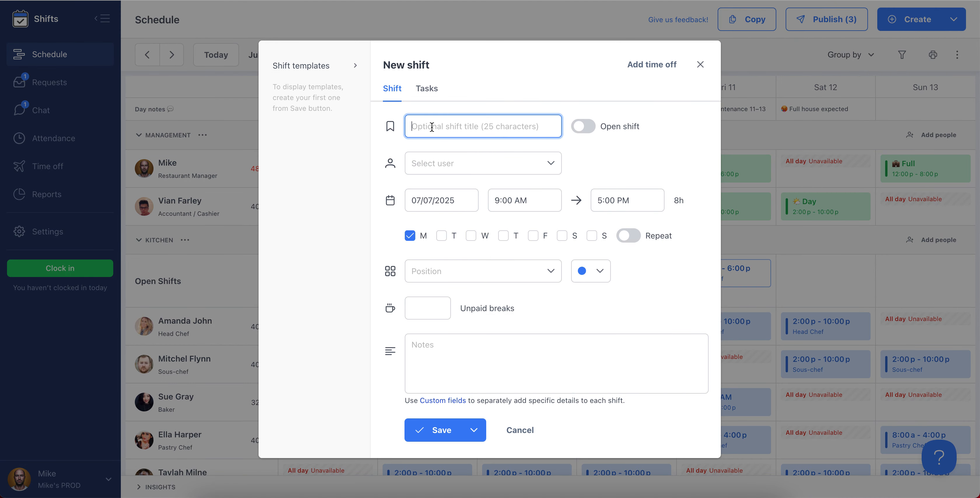
{"action": "left_click", "coordinate": [501, 171]}
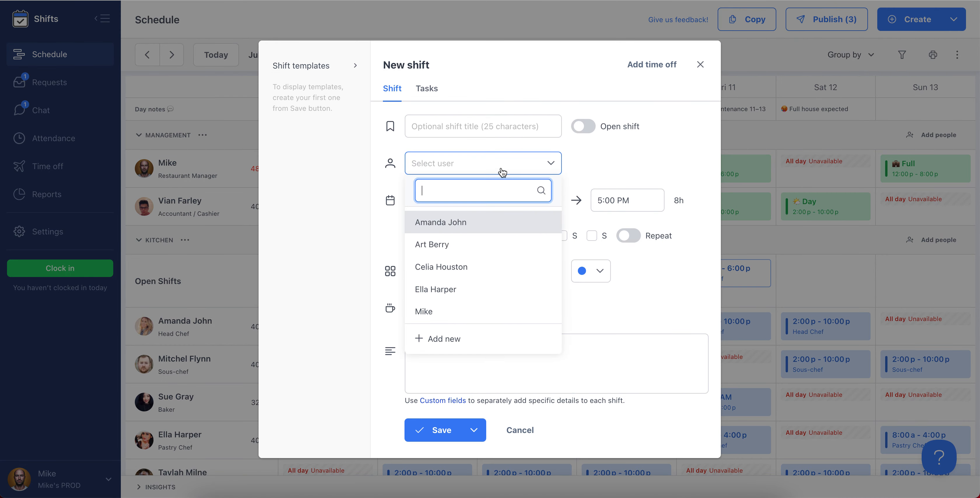
{"action": "left_click", "coordinate": [607, 171]}
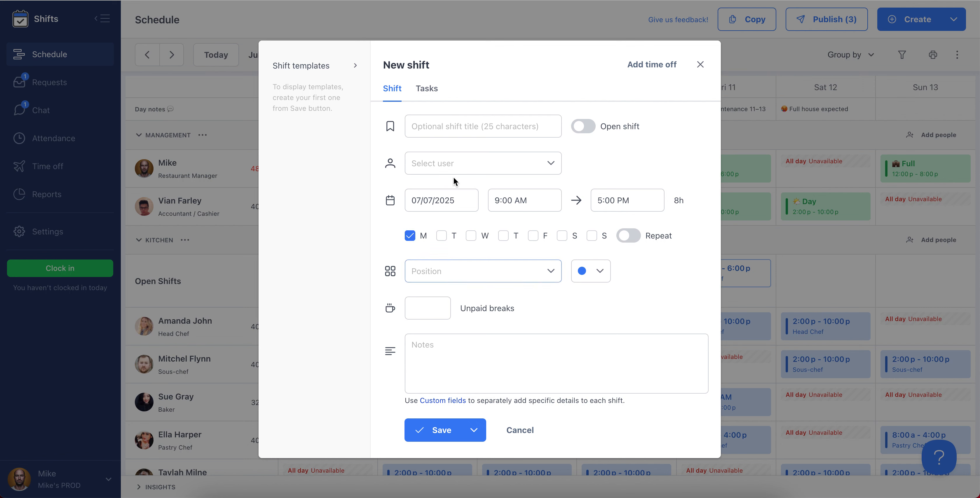
{"action": "left_click", "coordinate": [461, 164]}
{"action": "left_click", "coordinate": [455, 223]}
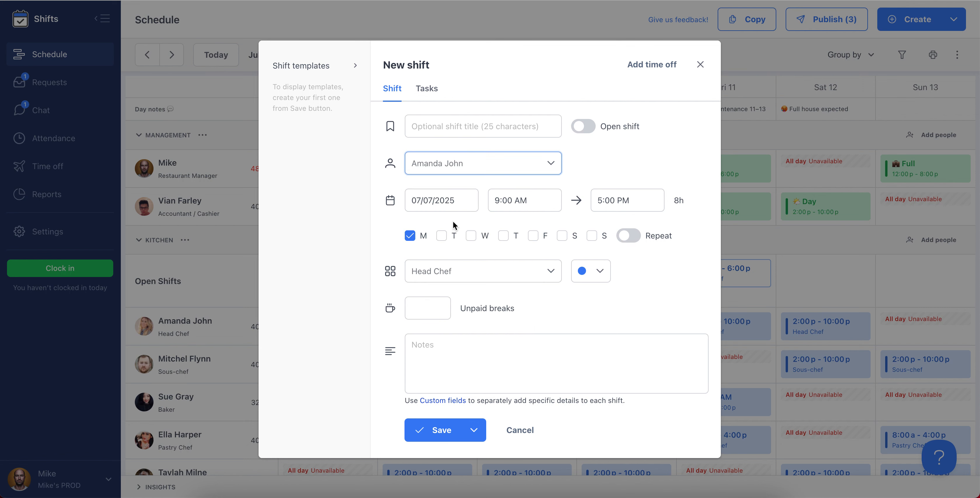
{"action": "left_click", "coordinate": [481, 273]}
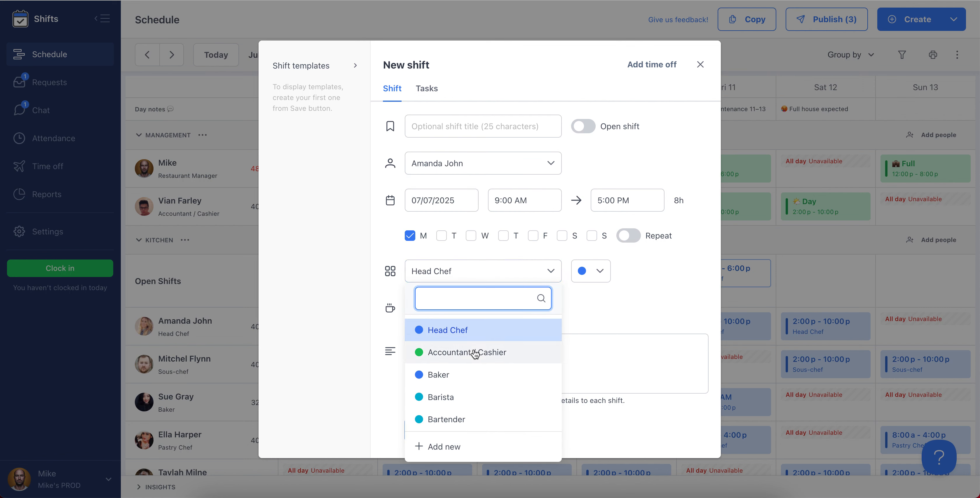
{"action": "left_click", "coordinate": [617, 311]}
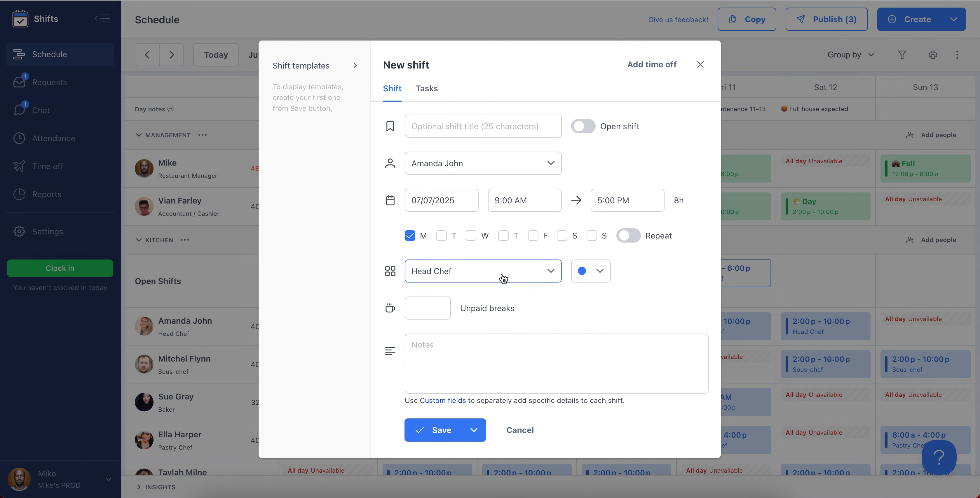
{"action": "left_click", "coordinate": [423, 312]}
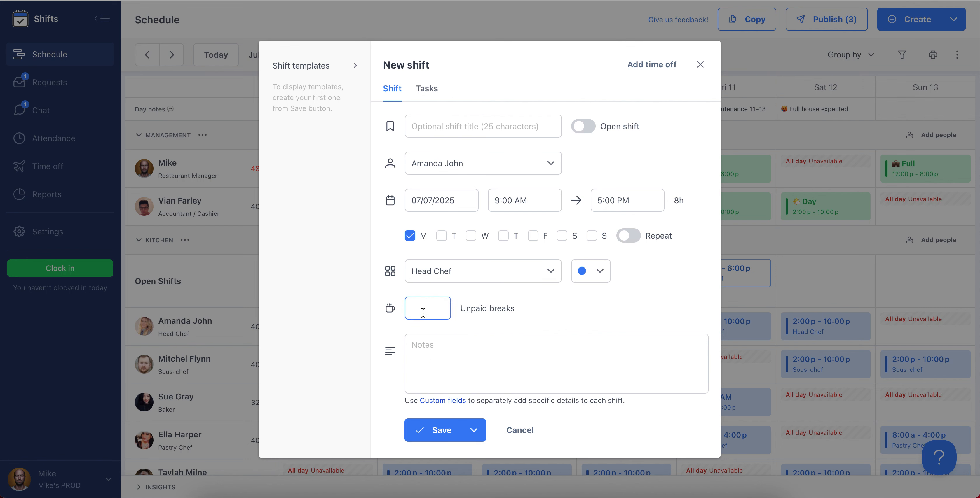
{"action": "left_click", "coordinate": [444, 350]}
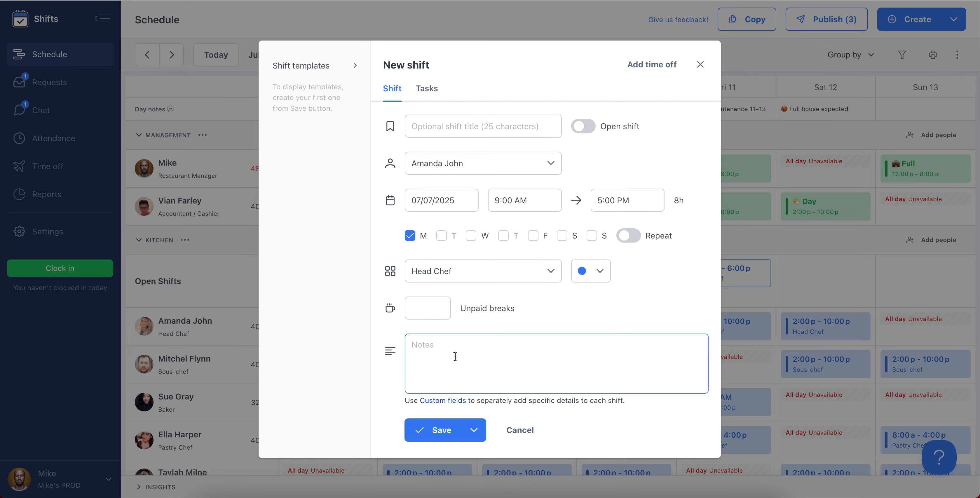
{"action": "left_click", "coordinate": [701, 65]}
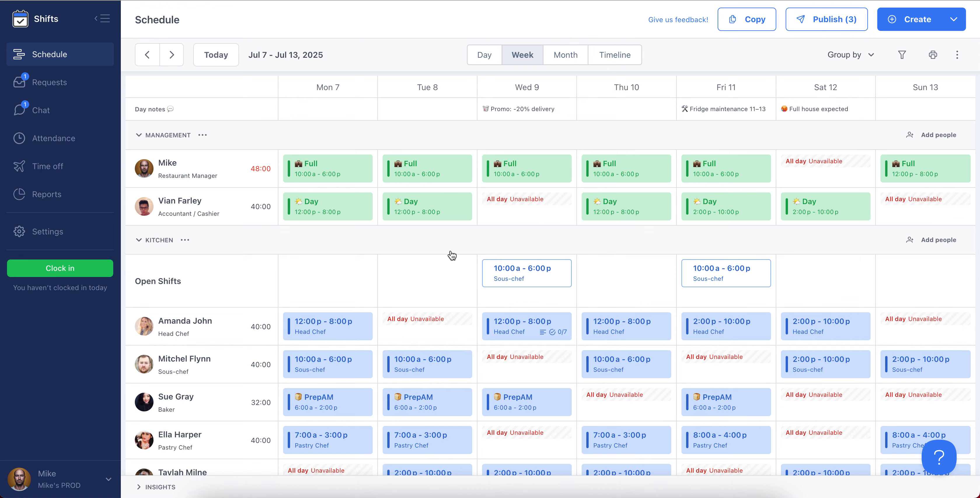
Review the notes and task list of the Head Chef's Wednesday 9 shift and close its details.
{"action": "left_click", "coordinate": [524, 326]}
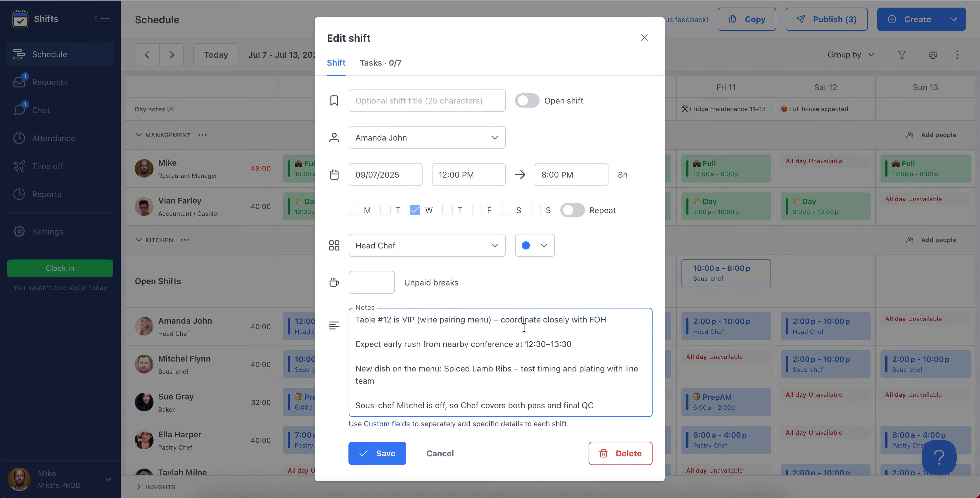
{"action": "left_click", "coordinate": [381, 65]}
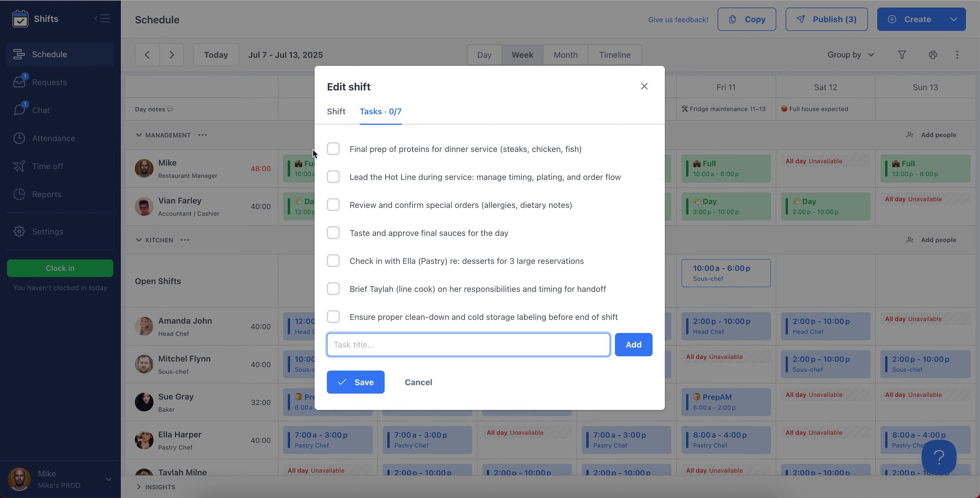
{"action": "left_click", "coordinate": [646, 87]}
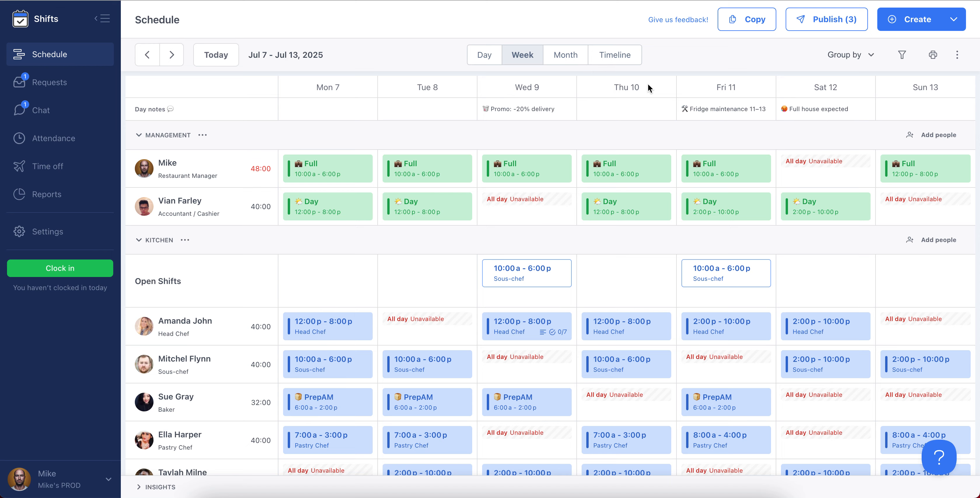
{"action": "left_click", "coordinate": [505, 326]}
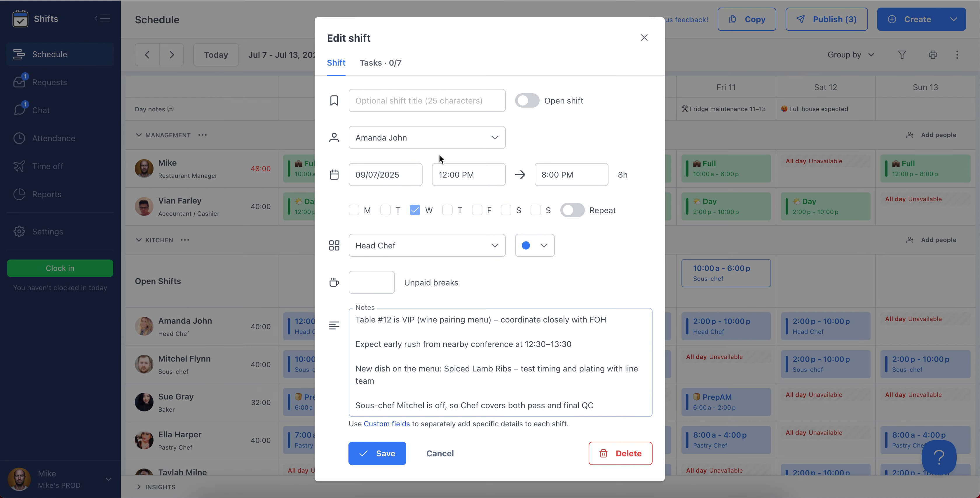
{"action": "left_click", "coordinate": [644, 38]}
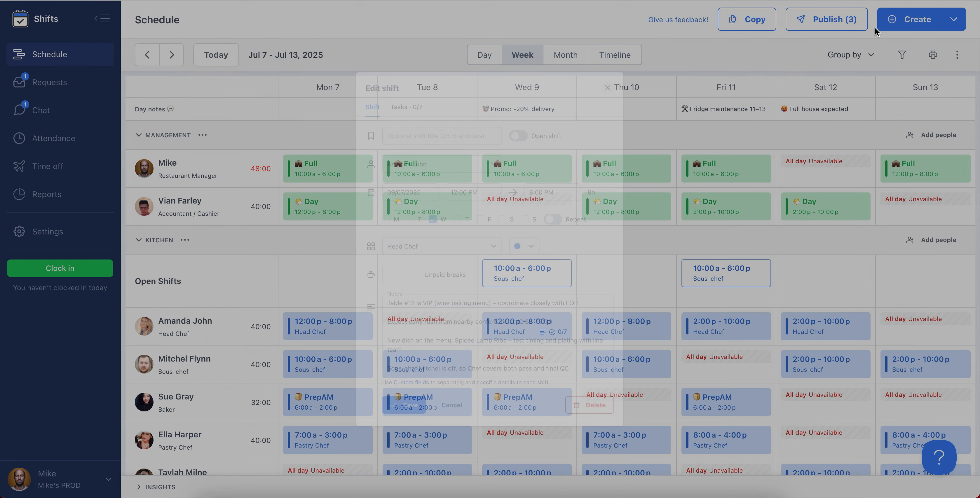
Check the shift templates section of a new shift form and close the form.
{"action": "left_click", "coordinate": [921, 21]}
{"action": "left_click", "coordinate": [445, 120]}
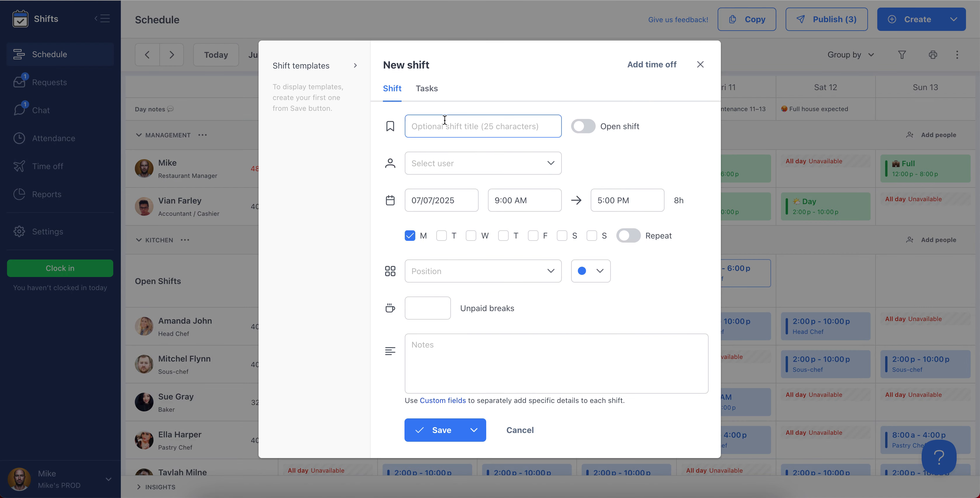
{"action": "left_click", "coordinate": [295, 68]}
{"action": "left_click", "coordinate": [313, 68]}
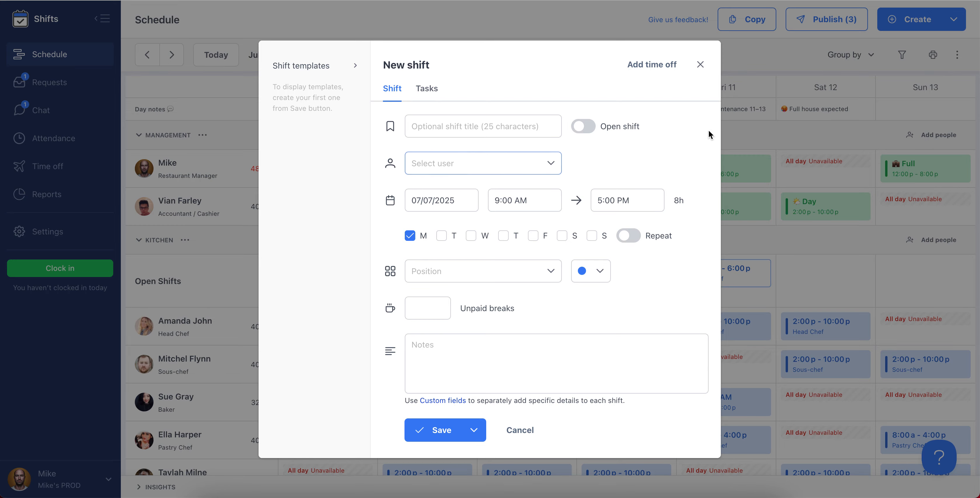
{"action": "left_click", "coordinate": [701, 65]}
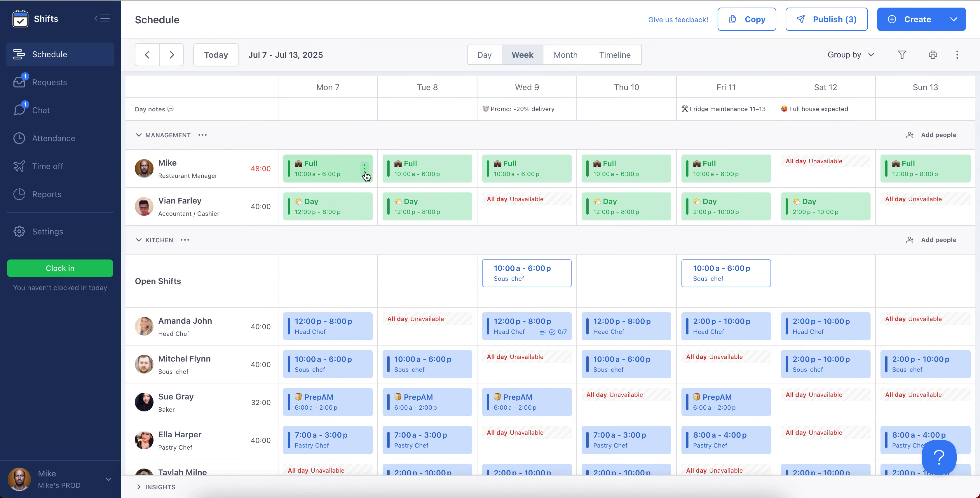
View the actions available for the Restaurant Manager's Monday 7 shift and dismiss them.
{"action": "left_click", "coordinate": [364, 168]}
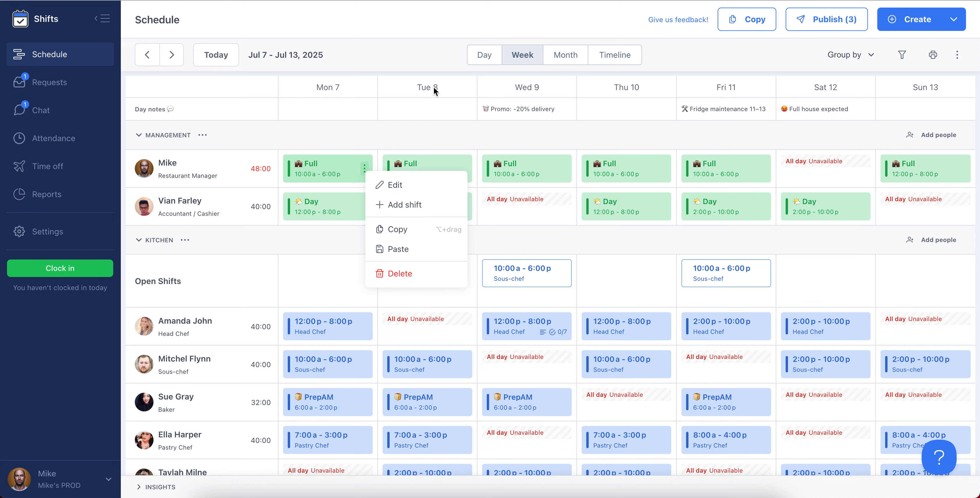
{"action": "left_click", "coordinate": [402, 46]}
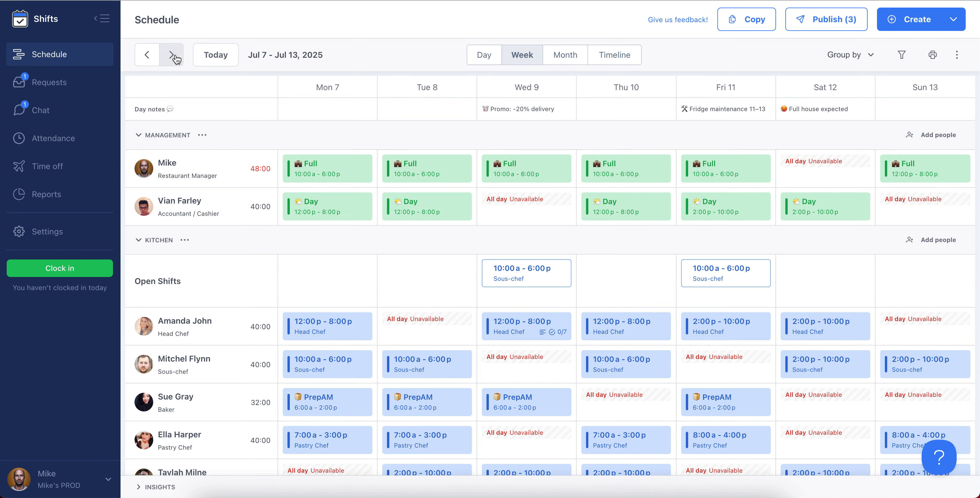
Copy last week's schedule to this week and go to the Jul 14 - Jul 20 schedule.
{"action": "left_click", "coordinate": [749, 25]}
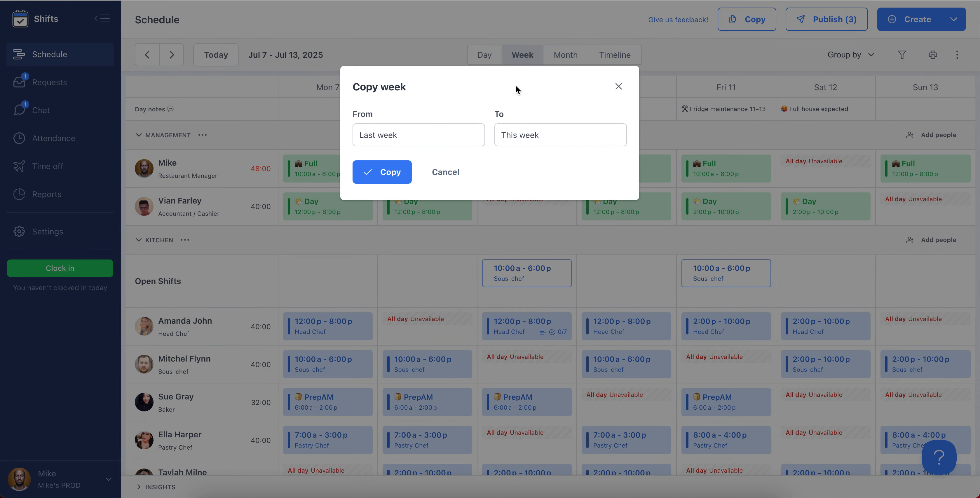
{"action": "left_click", "coordinate": [416, 142]}
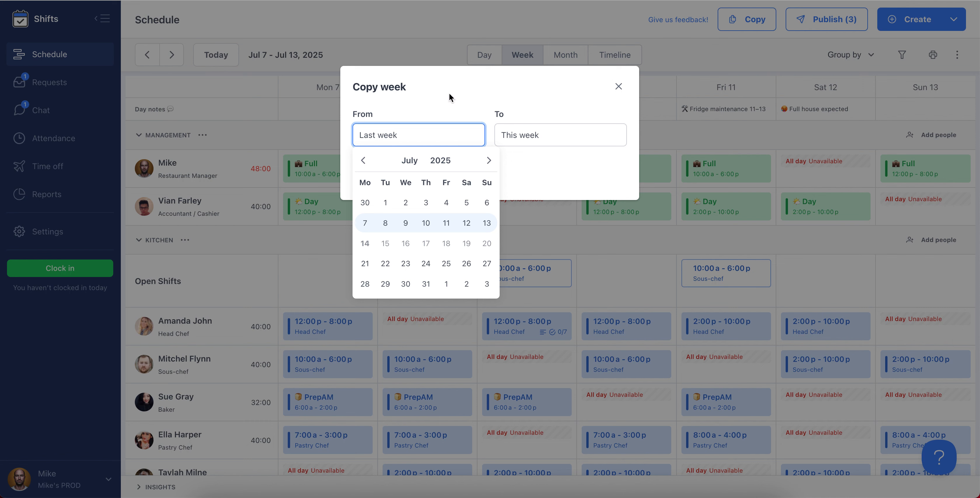
{"action": "left_click", "coordinate": [572, 141]}
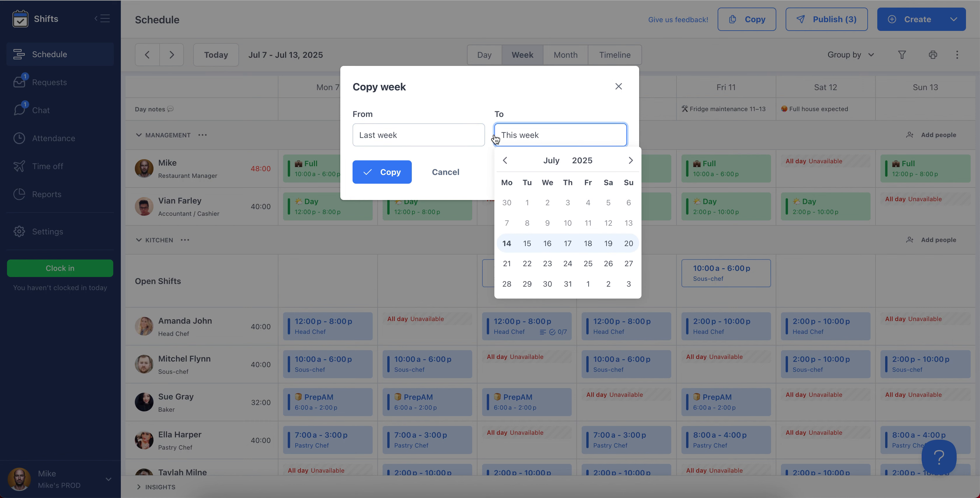
{"action": "left_click", "coordinate": [437, 155]}
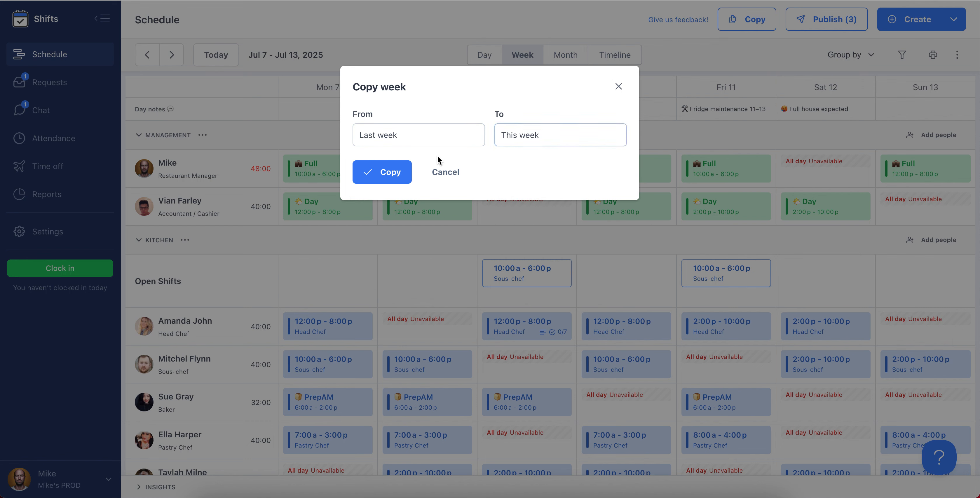
{"action": "left_click", "coordinate": [395, 177]}
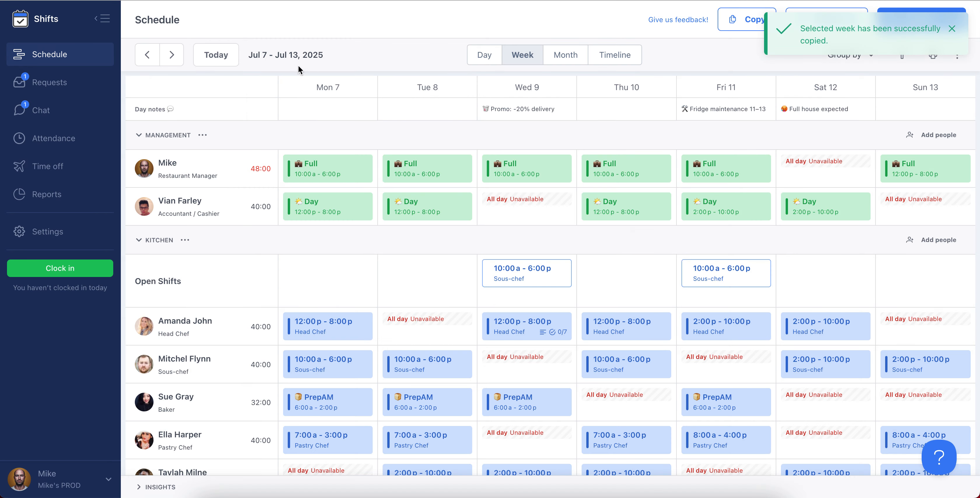
{"action": "left_click", "coordinate": [174, 56]}
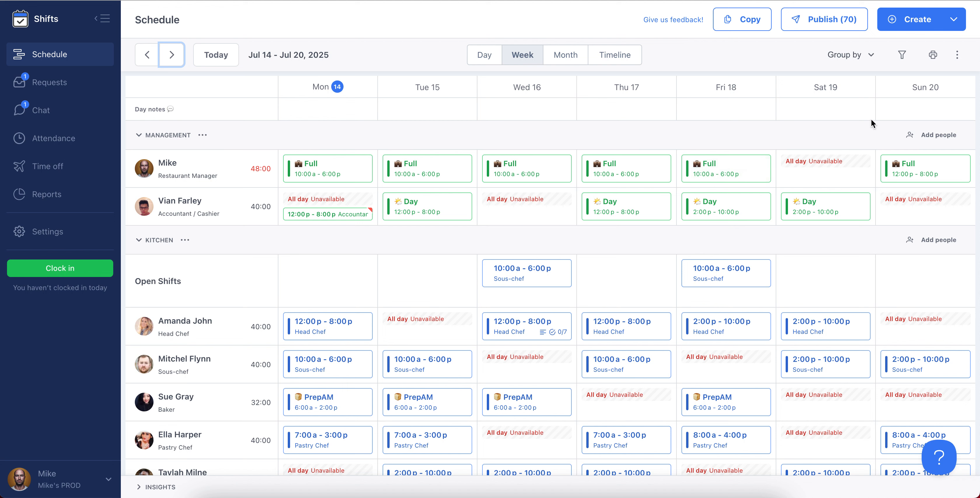
Clear all shifts and unavailability from the week of Jul 14 - Jul 20.
{"action": "left_click", "coordinate": [960, 60]}
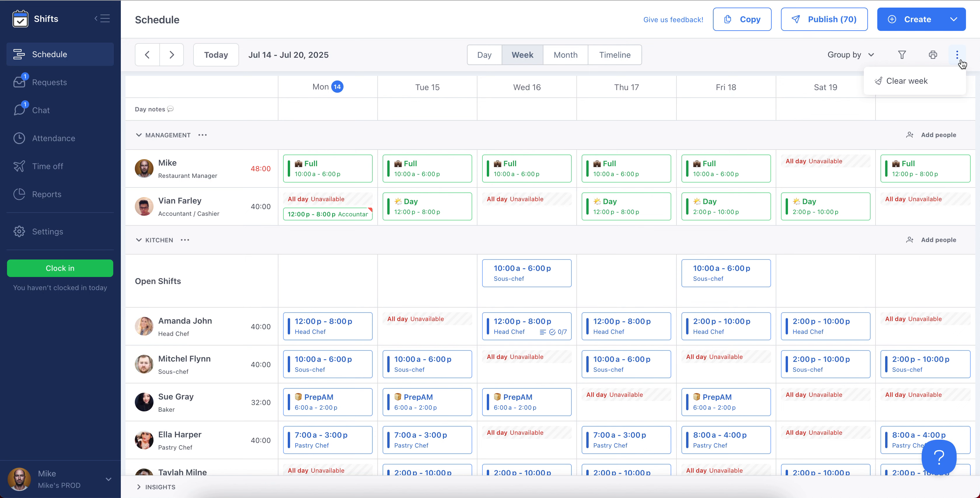
{"action": "left_click", "coordinate": [933, 82]}
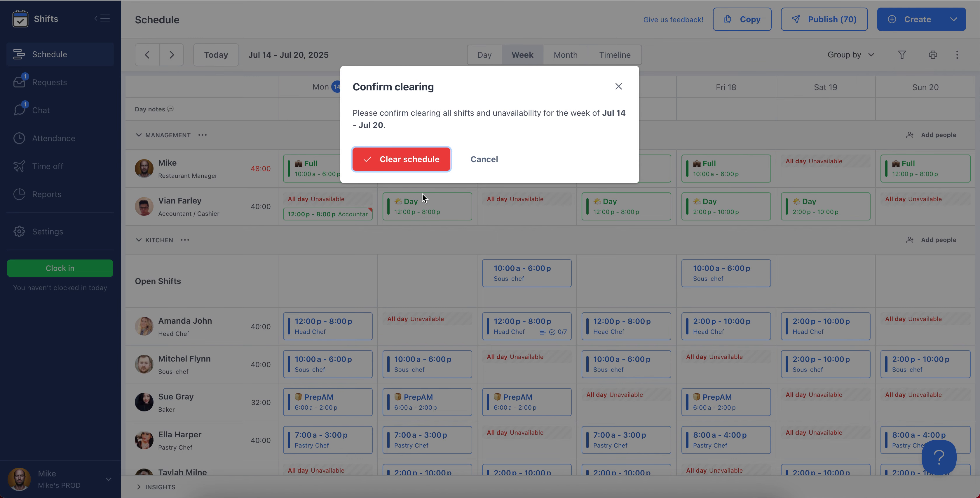
{"action": "left_click", "coordinate": [414, 163]}
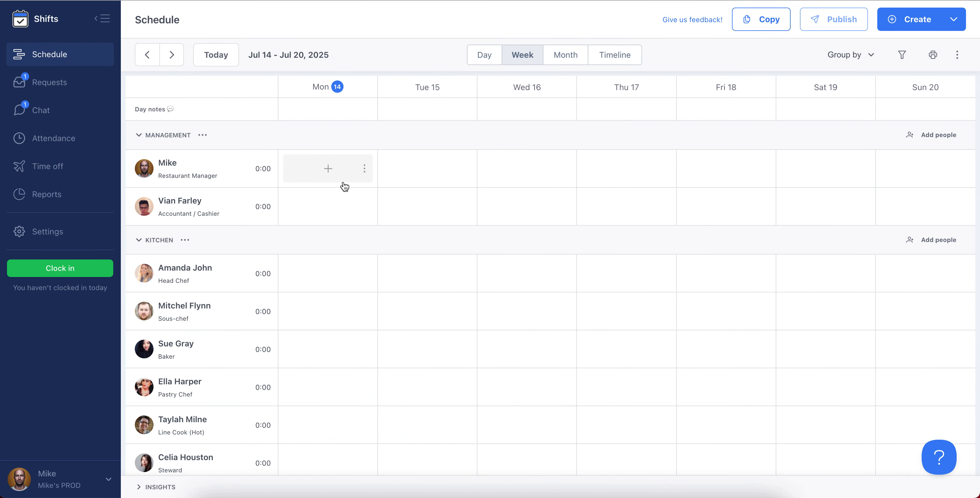
View the actions available for the Restaurant Manager's empty Monday 14 cell, dismiss them and return to the Jul 7 - Jul 13 week.
{"action": "left_click", "coordinate": [365, 169]}
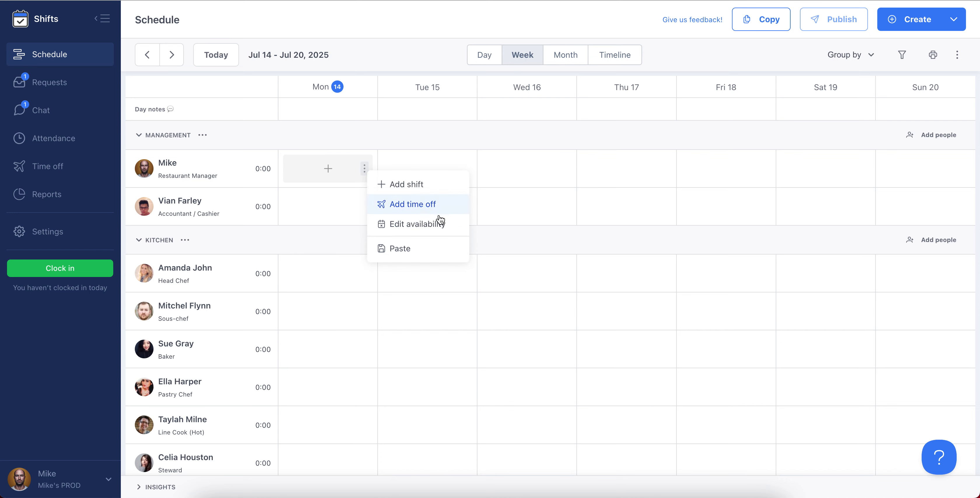
{"action": "left_click", "coordinate": [405, 52]}
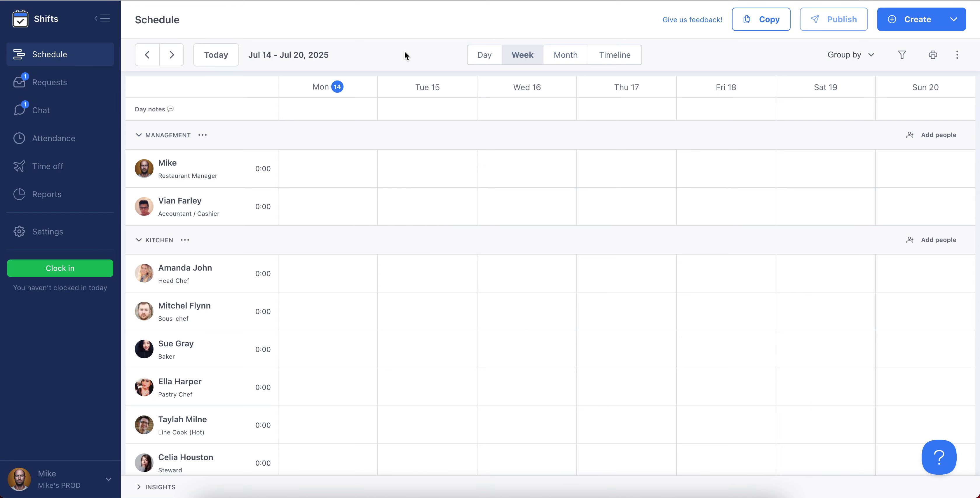
{"action": "left_click", "coordinate": [149, 58]}
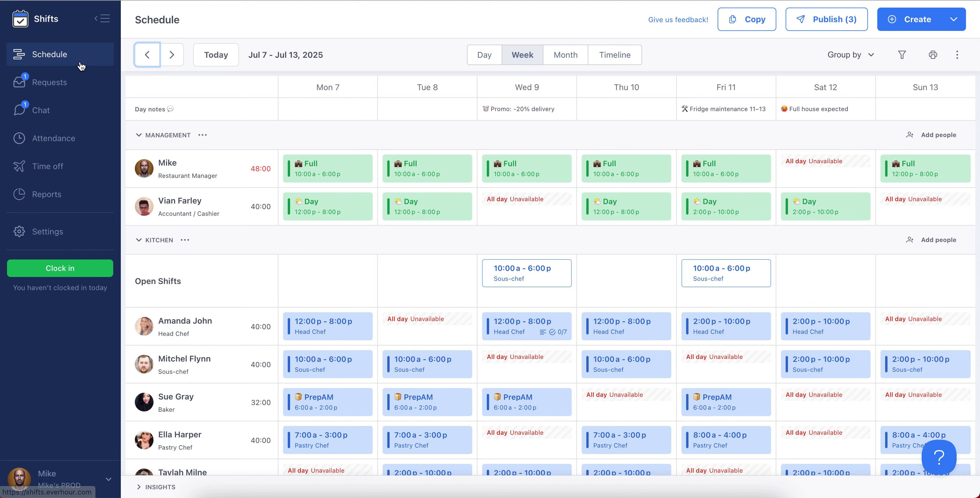
Review the pending requests and the chat list with its new conversation options, and close the chat.
{"action": "left_click", "coordinate": [59, 90]}
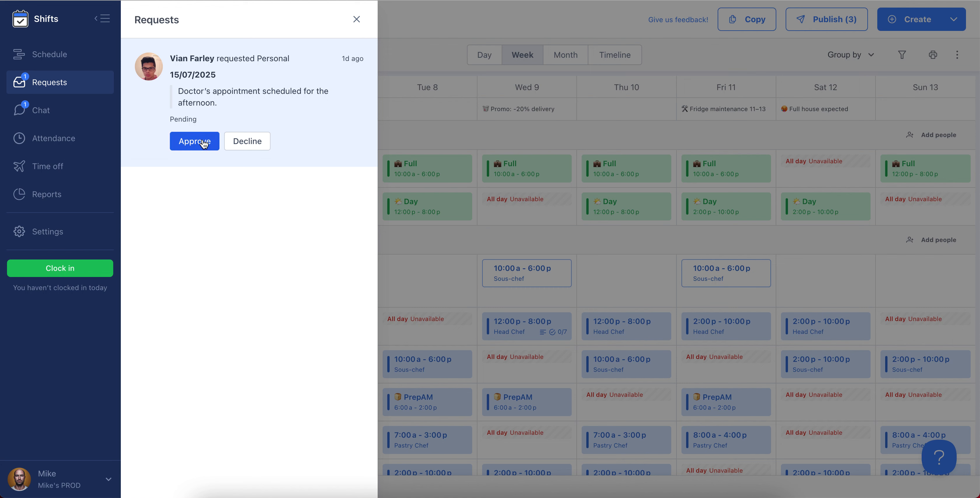
{"action": "left_click", "coordinate": [48, 116]}
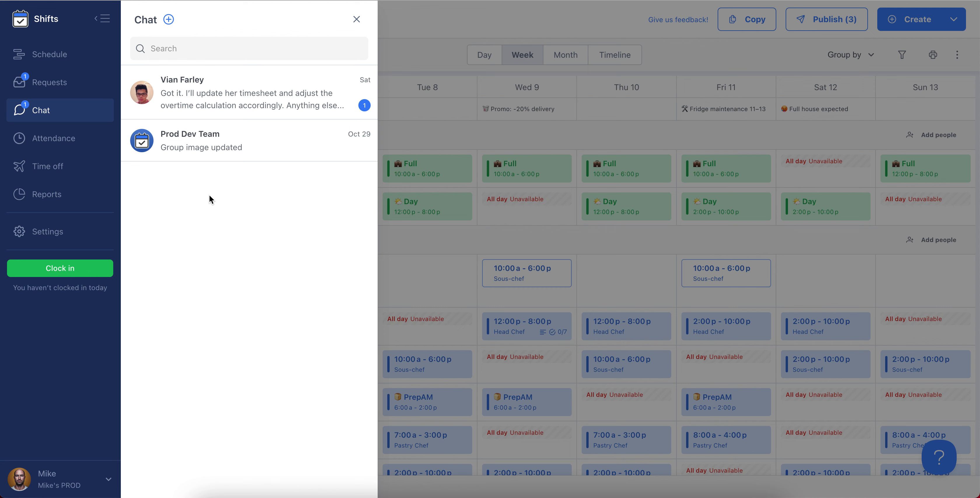
{"action": "left_click", "coordinate": [168, 22]}
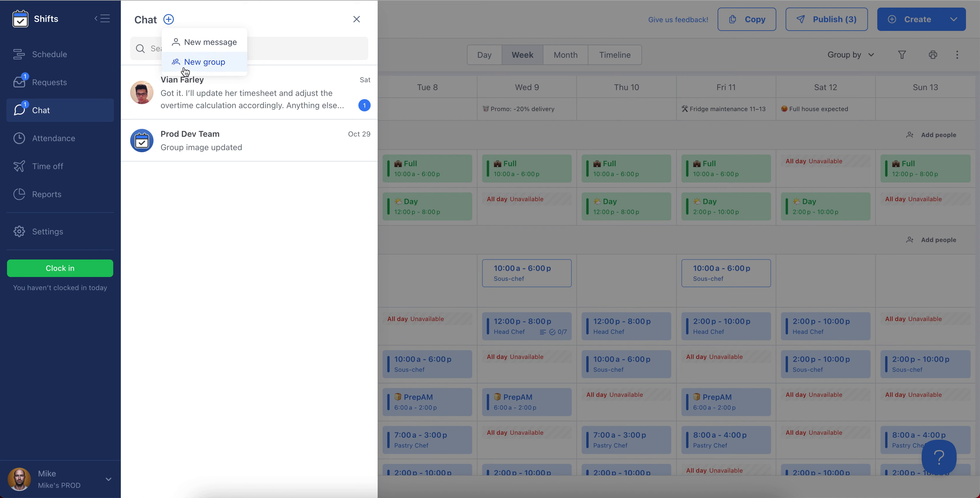
{"action": "left_click", "coordinate": [357, 21]}
Show last week's attendance and expand the Head Chef's daily clock-in and clock-out entries.
{"action": "left_click", "coordinate": [66, 138]}
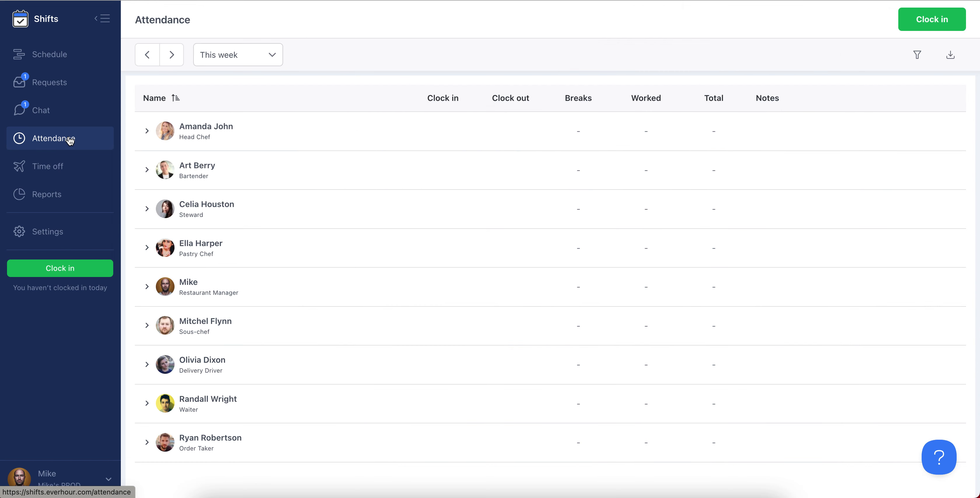
{"action": "left_click", "coordinate": [148, 58]}
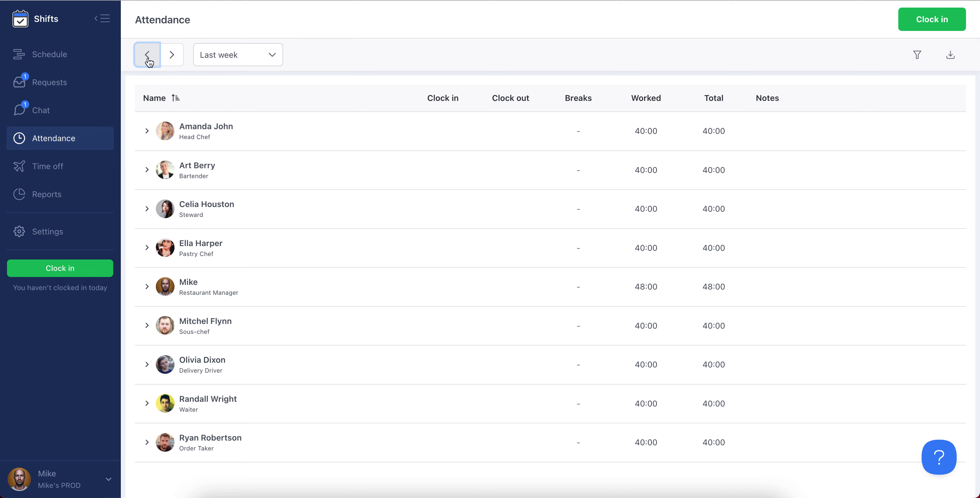
{"action": "left_click", "coordinate": [148, 132]}
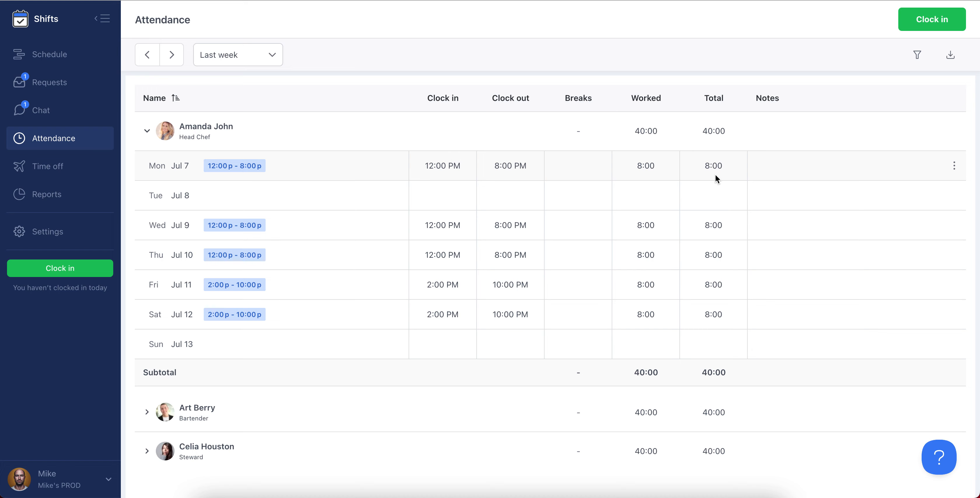
Examine the Restaurant Manager's daily attendance for last week and collapse the entries.
{"action": "scroll", "coordinate": [716, 175], "scroll_direction": "down", "scroll_amount": 4}
{"action": "scroll", "coordinate": [715, 175], "scroll_direction": "down", "scroll_amount": 3}
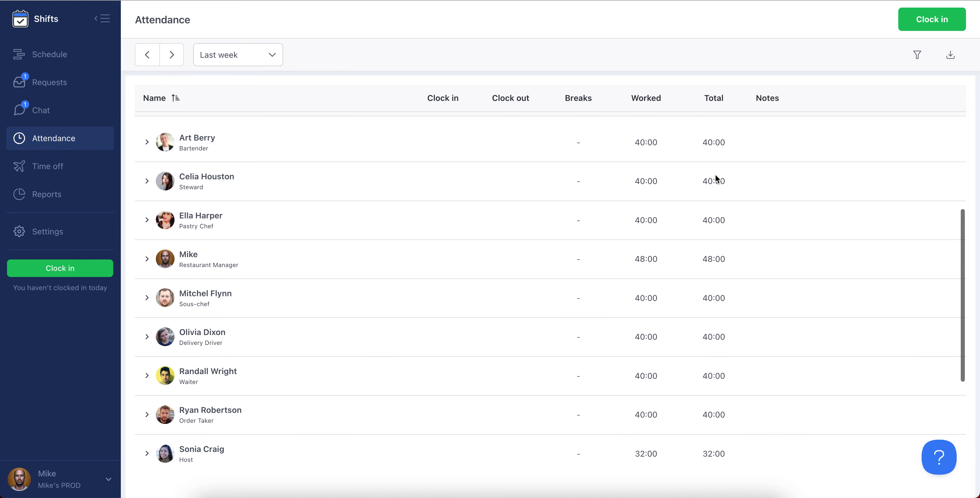
{"action": "left_click", "coordinate": [148, 261]}
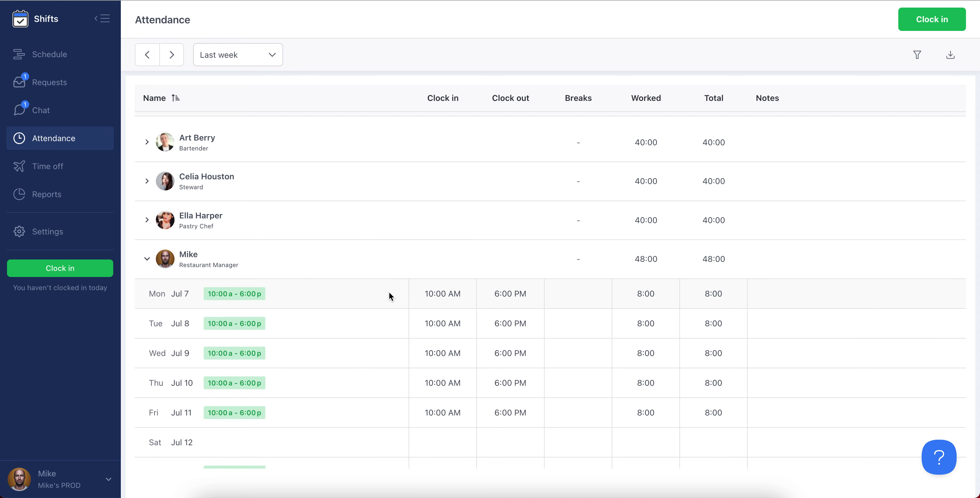
{"action": "scroll", "coordinate": [390, 291], "scroll_direction": "down", "scroll_amount": 2}
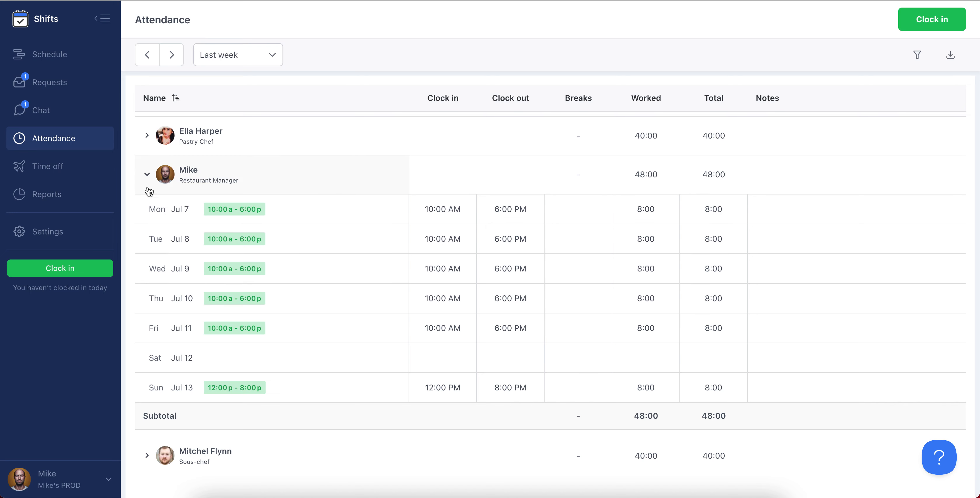
{"action": "left_click", "coordinate": [148, 175]}
Look through every employee's worked hours for last week down to the overall total.
{"action": "scroll", "coordinate": [184, 258], "scroll_direction": "up", "scroll_amount": 1}
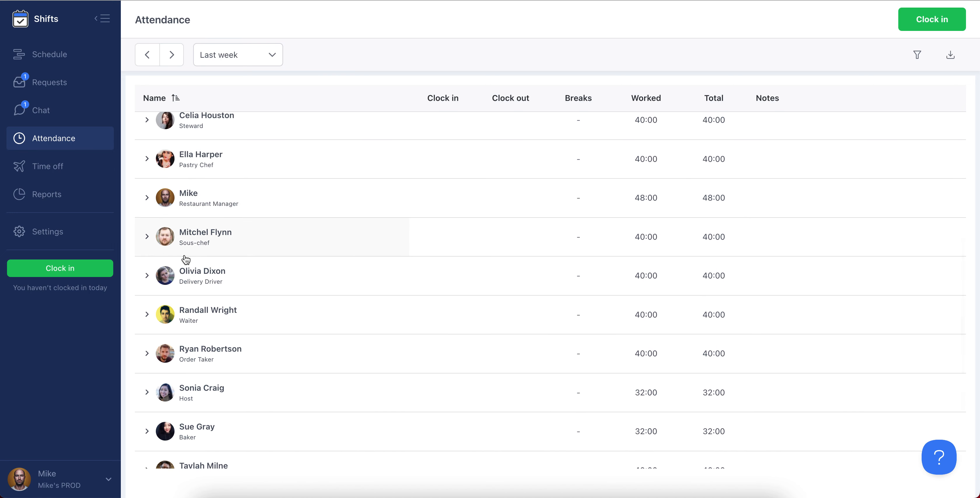
{"action": "scroll", "coordinate": [186, 260], "scroll_direction": "down", "scroll_amount": 1}
{"action": "scroll", "coordinate": [186, 260], "scroll_direction": "down", "scroll_amount": 3}
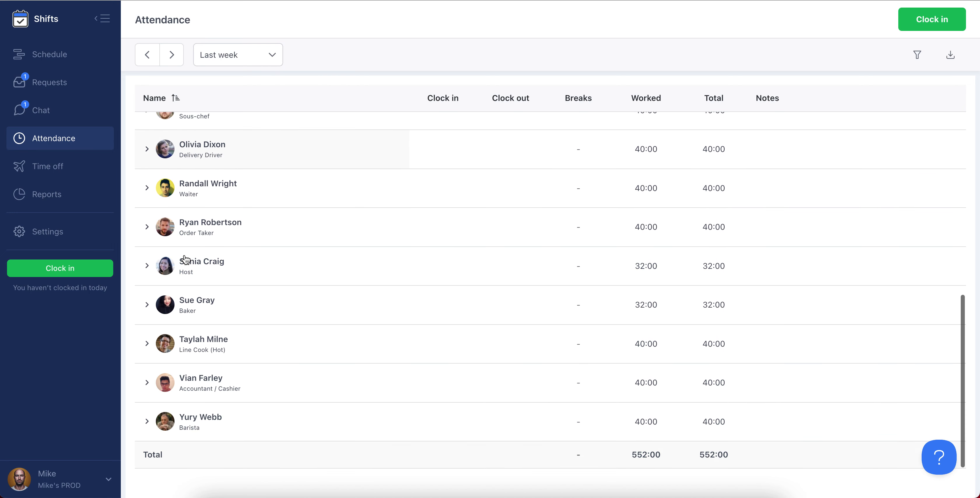
{"action": "scroll", "coordinate": [185, 260], "scroll_direction": "up", "scroll_amount": 15}
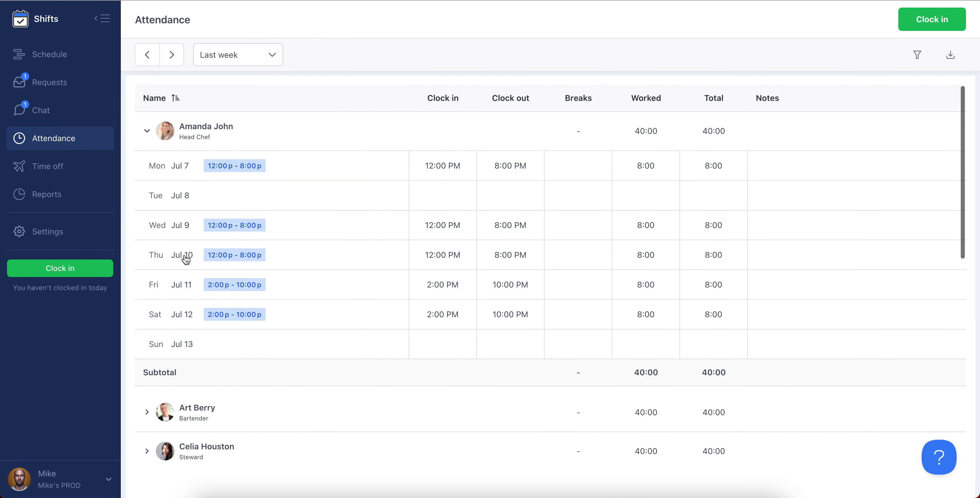
Examine the Steward's attendance around Wednesday Jul 9, and collapse the Steward's and Head Chef's daily entries.
{"action": "scroll", "coordinate": [222, 459], "scroll_direction": "down", "scroll_amount": 1}
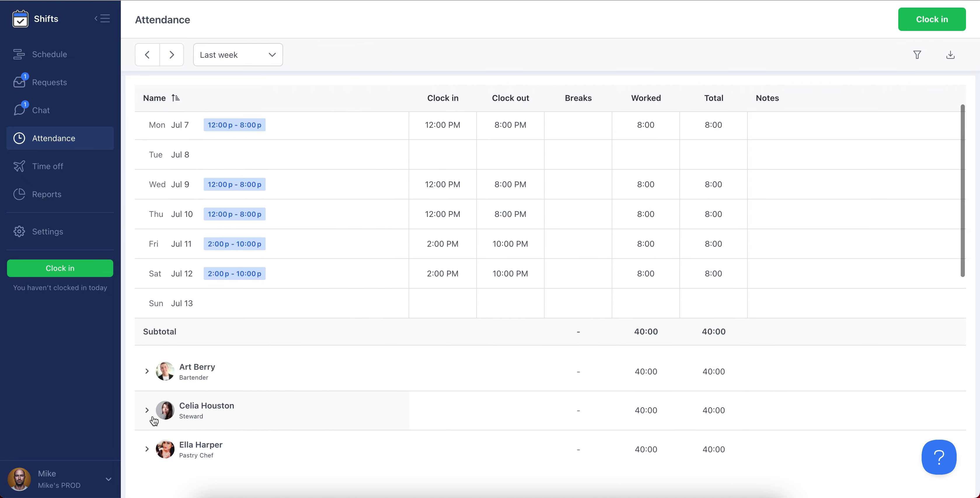
{"action": "left_click", "coordinate": [147, 409]}
{"action": "scroll", "coordinate": [193, 415], "scroll_direction": "down", "scroll_amount": 4}
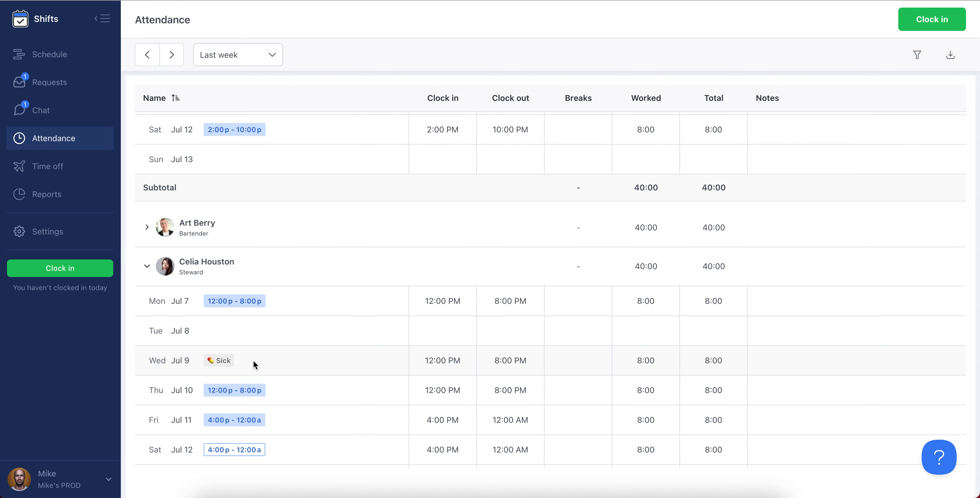
{"action": "mouse_move", "coordinate": [224, 364]}
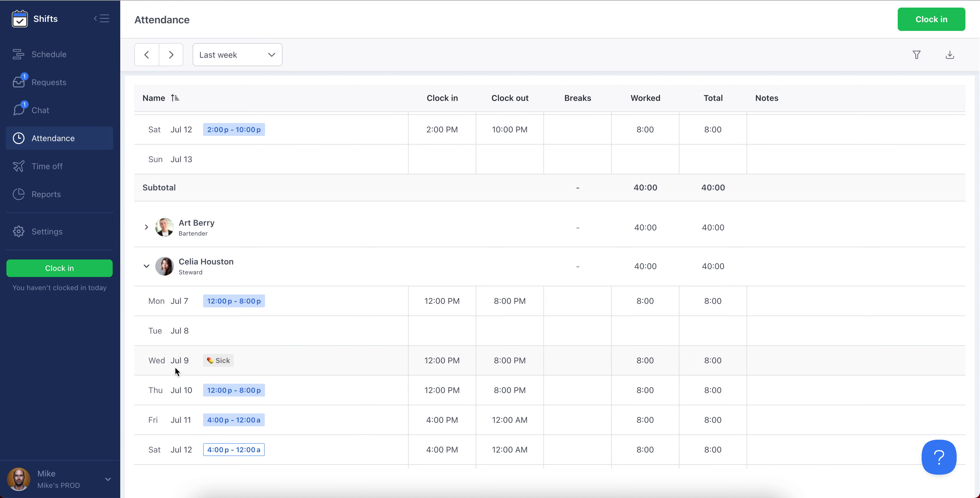
{"action": "left_click", "coordinate": [147, 267]}
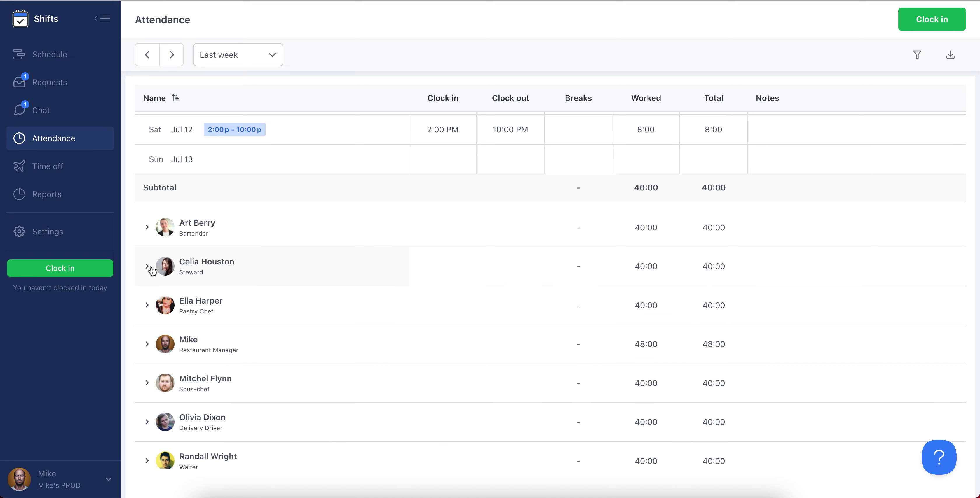
{"action": "scroll", "coordinate": [288, 327], "scroll_direction": "up", "scroll_amount": 5}
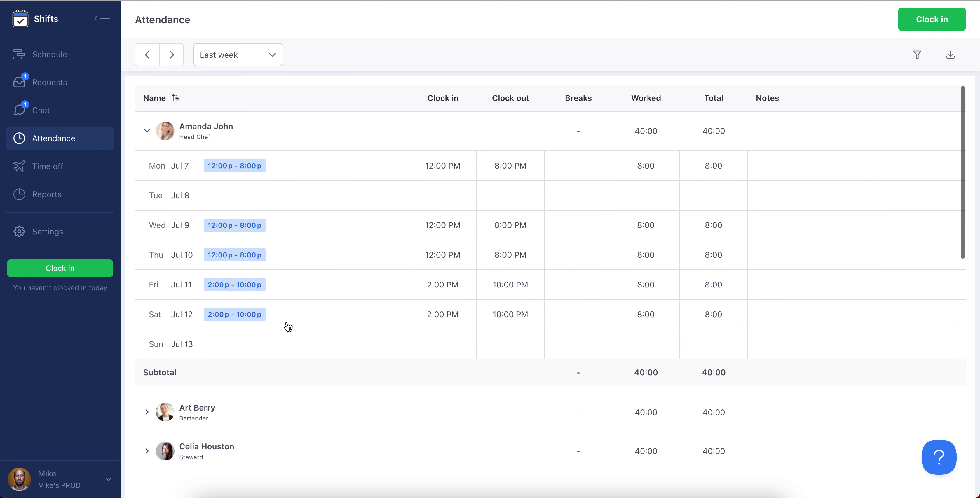
{"action": "left_click", "coordinate": [149, 146]}
View this year's time off records and the Labor Costs report for last week.
{"action": "left_click", "coordinate": [61, 172]}
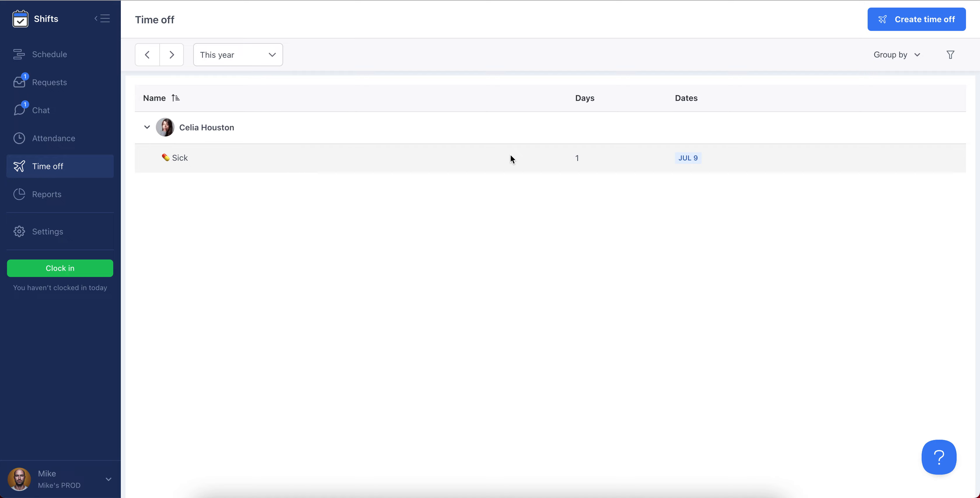
{"action": "left_click", "coordinate": [47, 195]}
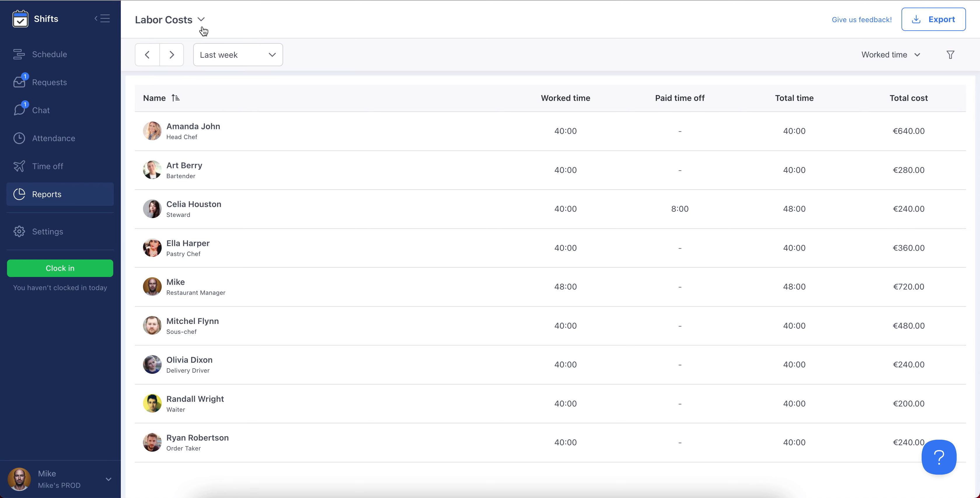
View the Scheduled vs Actual Hours report for last week and show the available reporting periods.
{"action": "left_click", "coordinate": [191, 21]}
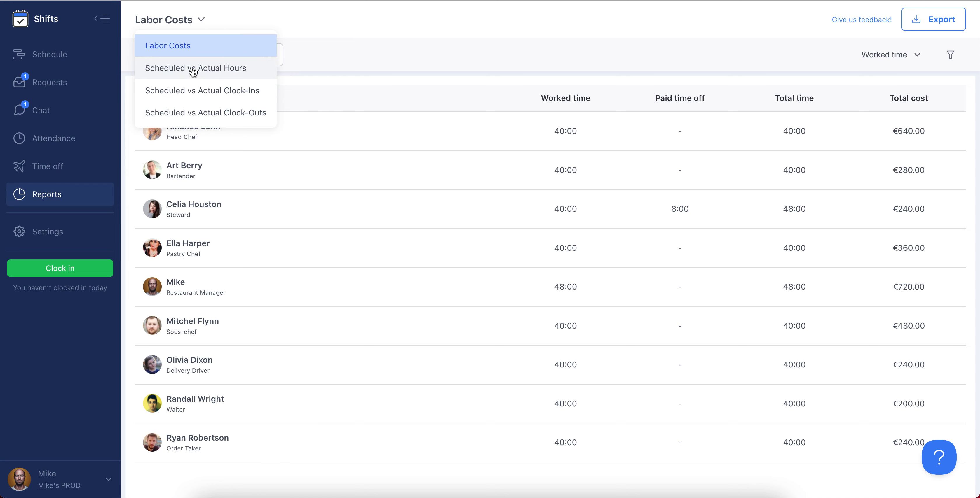
{"action": "left_click", "coordinate": [180, 72]}
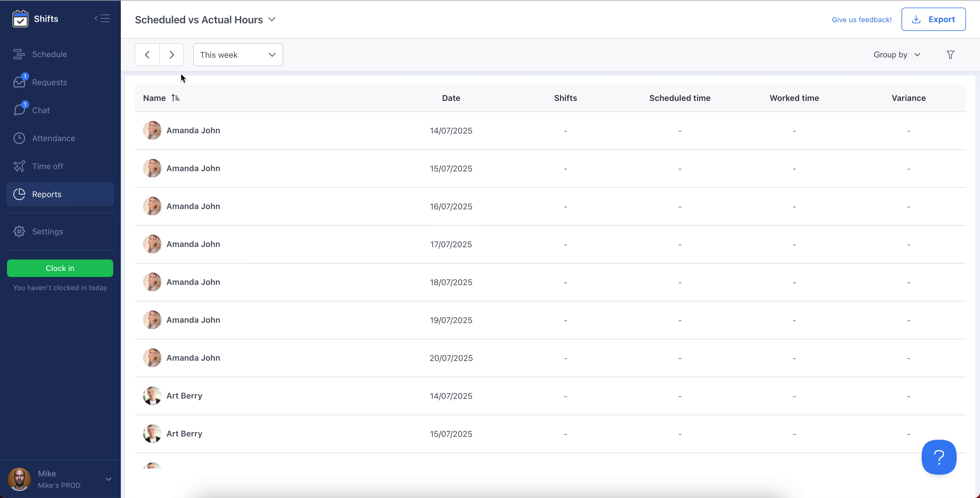
{"action": "left_click", "coordinate": [147, 57]}
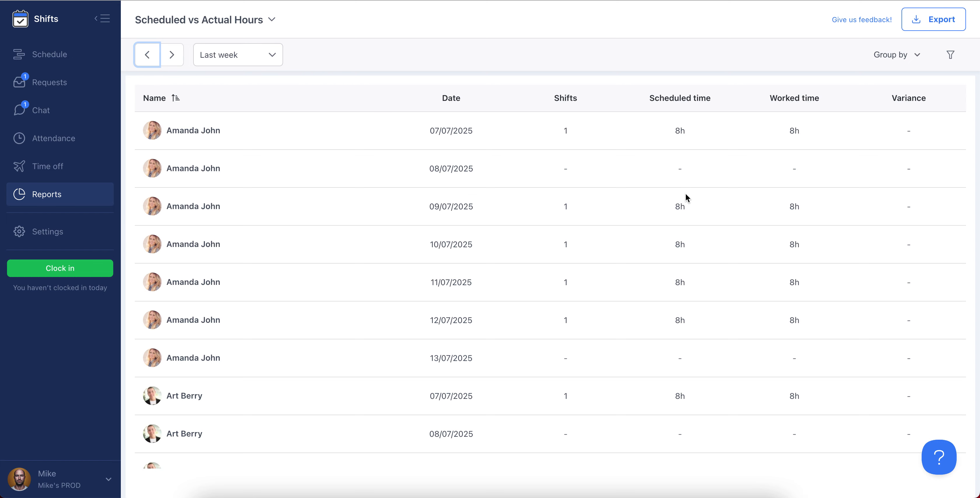
{"action": "left_click", "coordinate": [203, 47]}
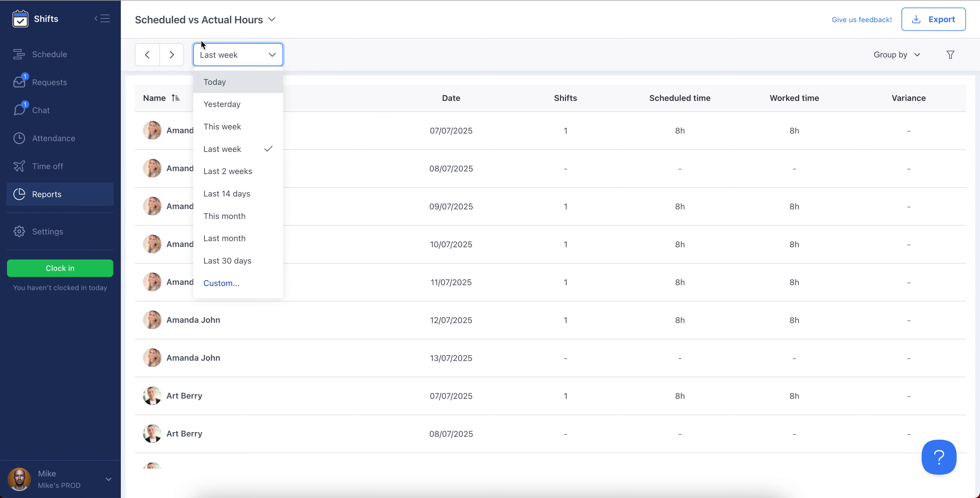
Switch to the Scheduled vs Actual Clock-Ins report for last week and examine the employees' daily clock-in times.
{"action": "left_click", "coordinate": [198, 20]}
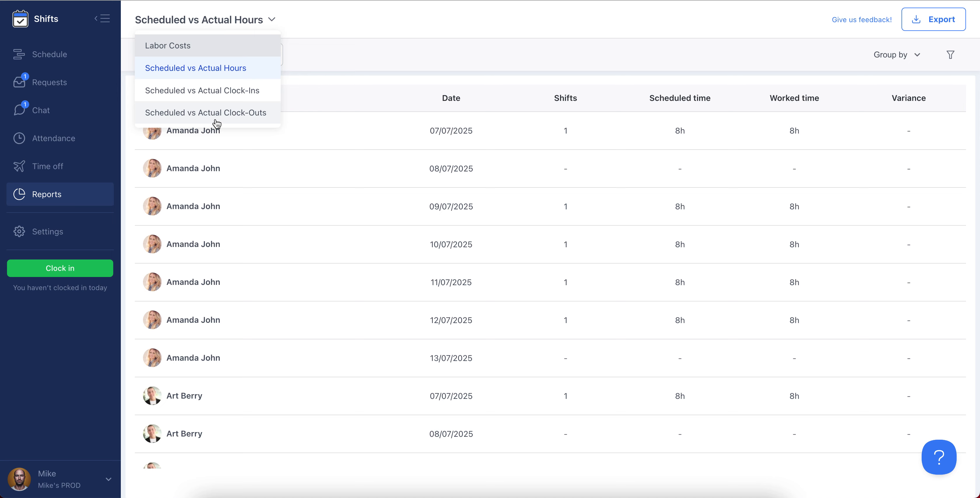
{"action": "left_click", "coordinate": [208, 96]}
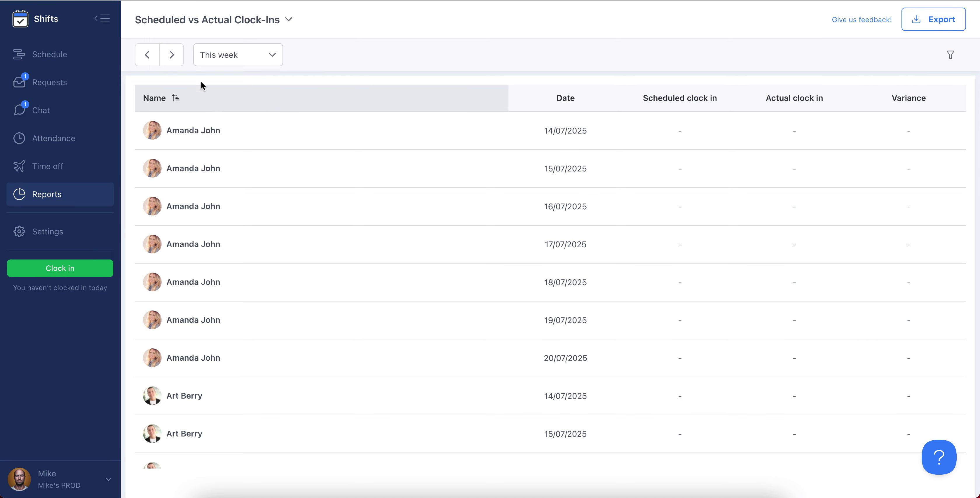
{"action": "left_click", "coordinate": [141, 61]}
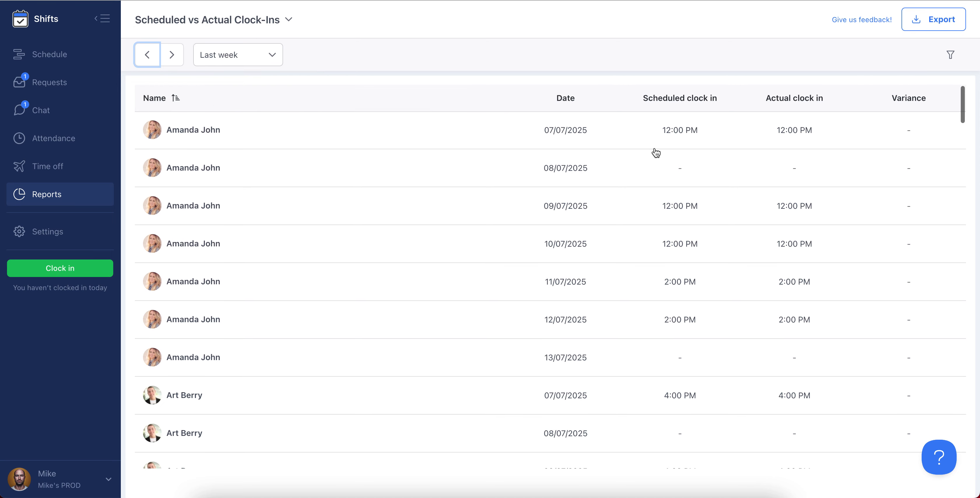
{"action": "scroll", "coordinate": [587, 196], "scroll_direction": "down", "scroll_amount": 1}
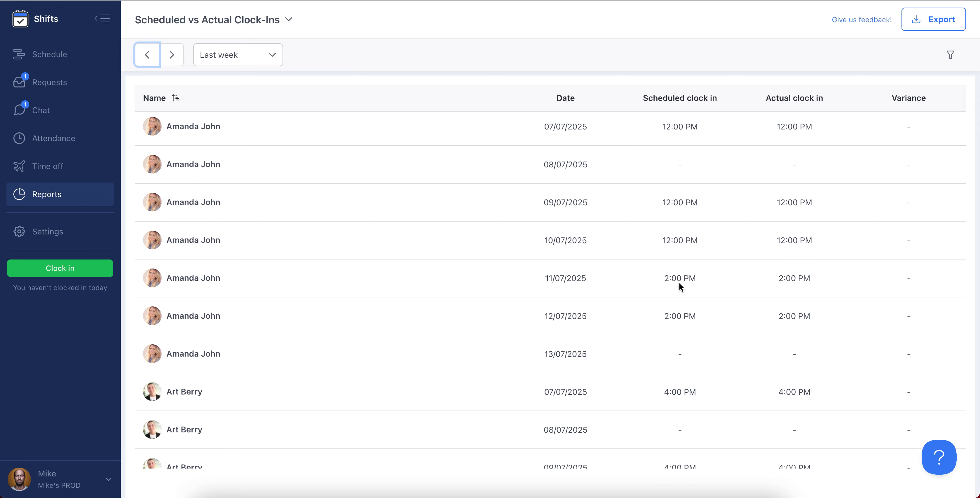
{"action": "scroll", "coordinate": [681, 286], "scroll_direction": "down", "scroll_amount": 7}
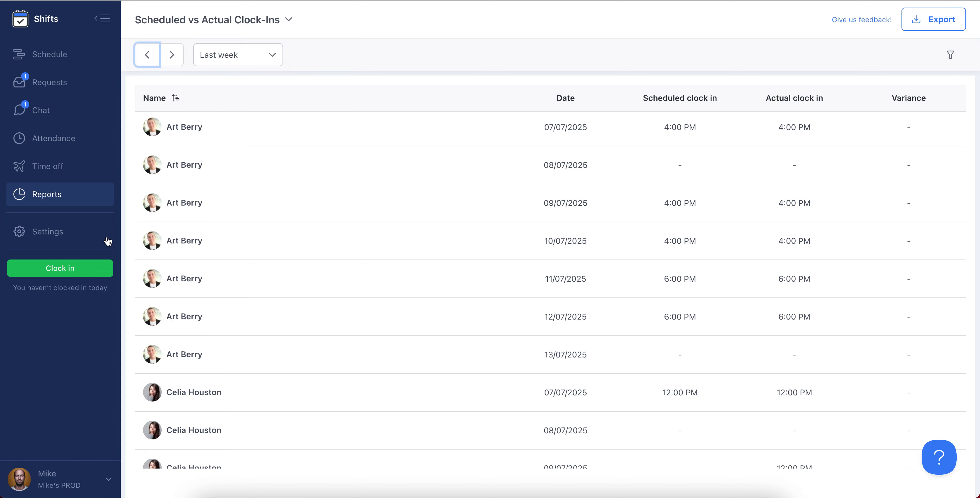
Open the settings and review the personal profile, the employee list and the positions.
{"action": "left_click", "coordinate": [50, 234]}
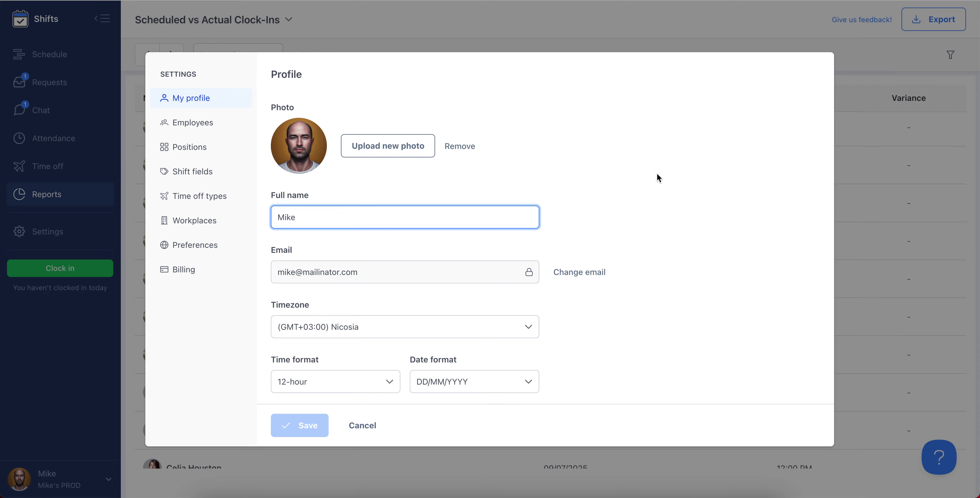
{"action": "scroll", "coordinate": [662, 175], "scroll_direction": "down", "scroll_amount": 3}
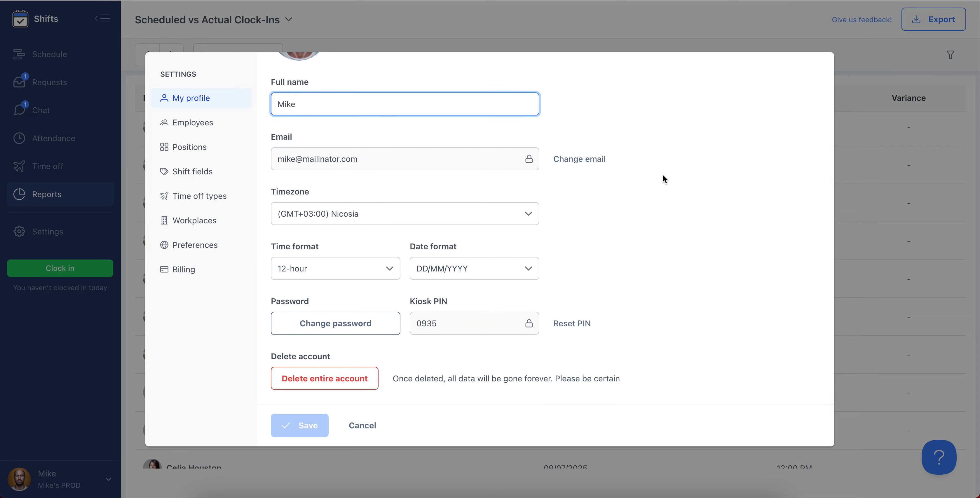
{"action": "left_click", "coordinate": [213, 128]}
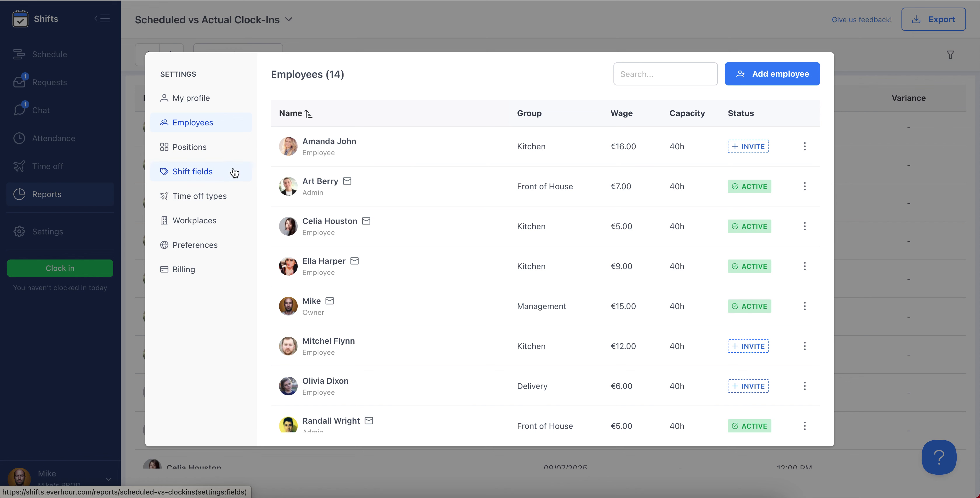
{"action": "left_click", "coordinate": [185, 152]}
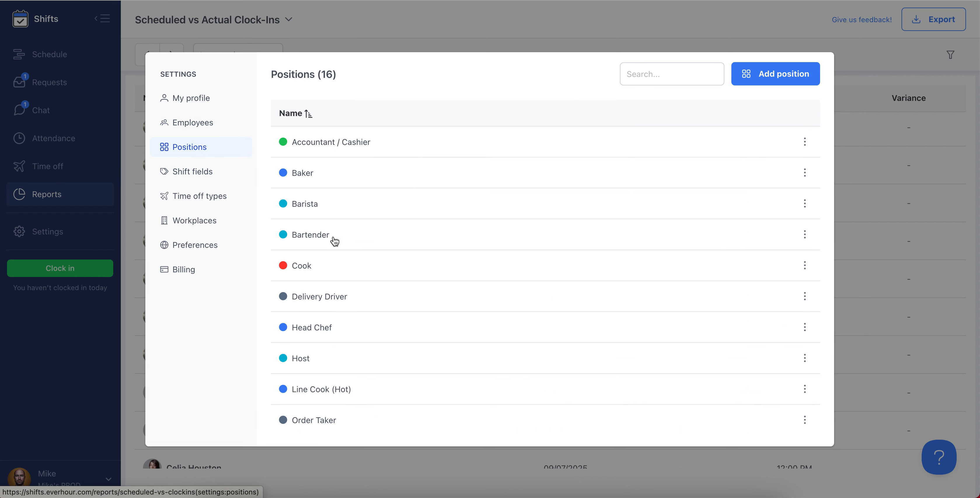
Review the shift fields, time off types, workplaces and preferences, and close the settings without saving.
{"action": "left_click", "coordinate": [193, 175]}
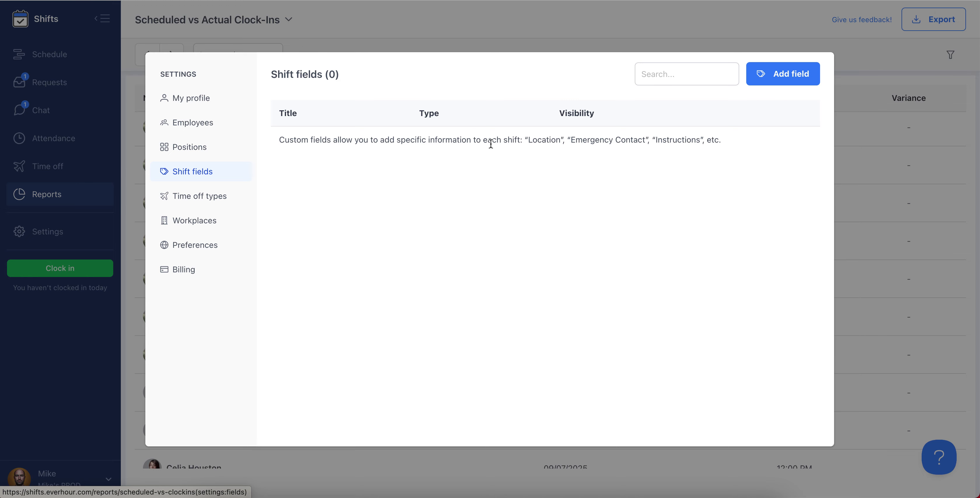
{"action": "left_click", "coordinate": [216, 201]}
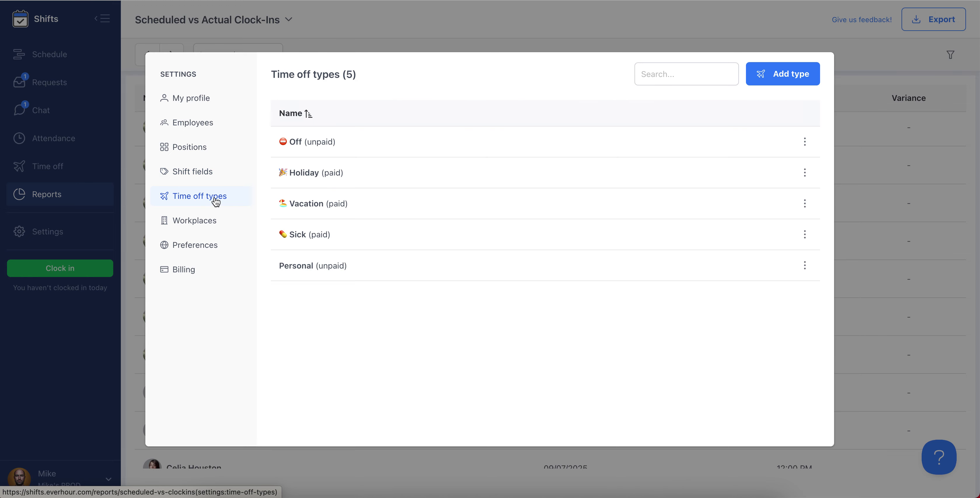
{"action": "left_click", "coordinate": [197, 228]}
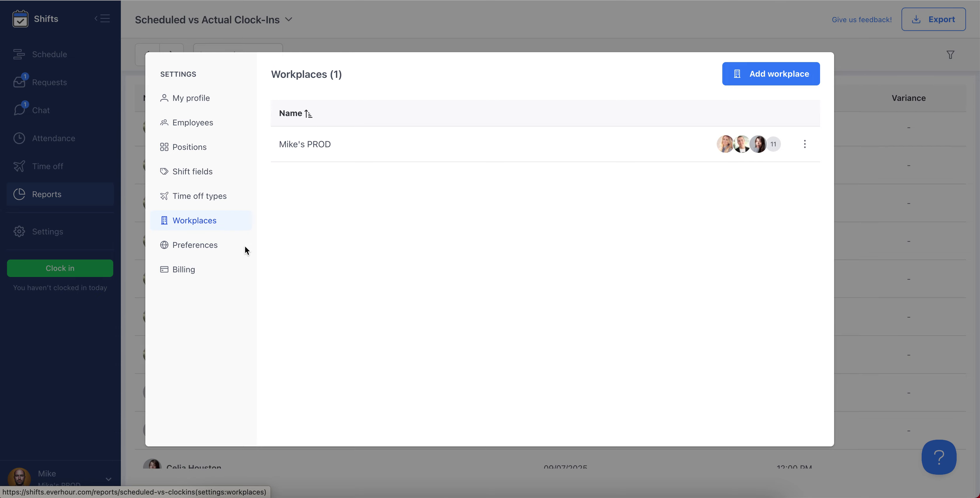
{"action": "left_click", "coordinate": [206, 252]}
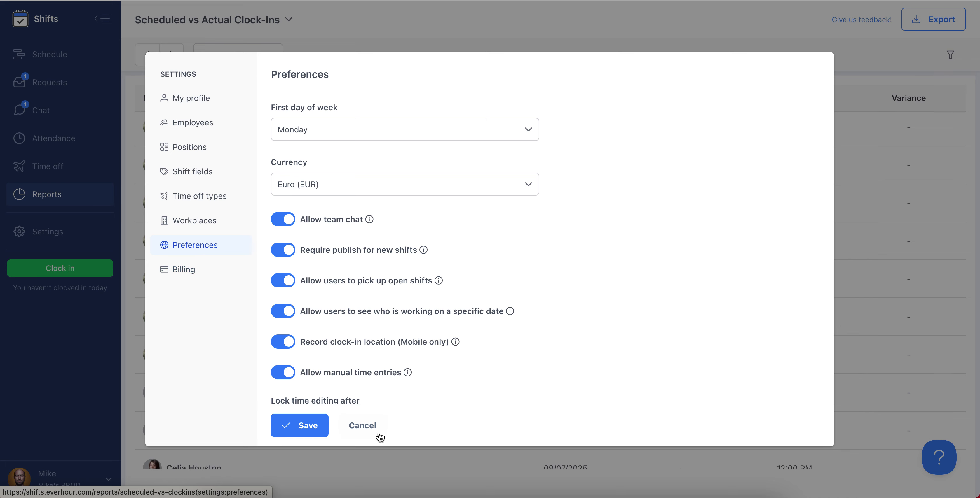
{"action": "left_click", "coordinate": [369, 428]}
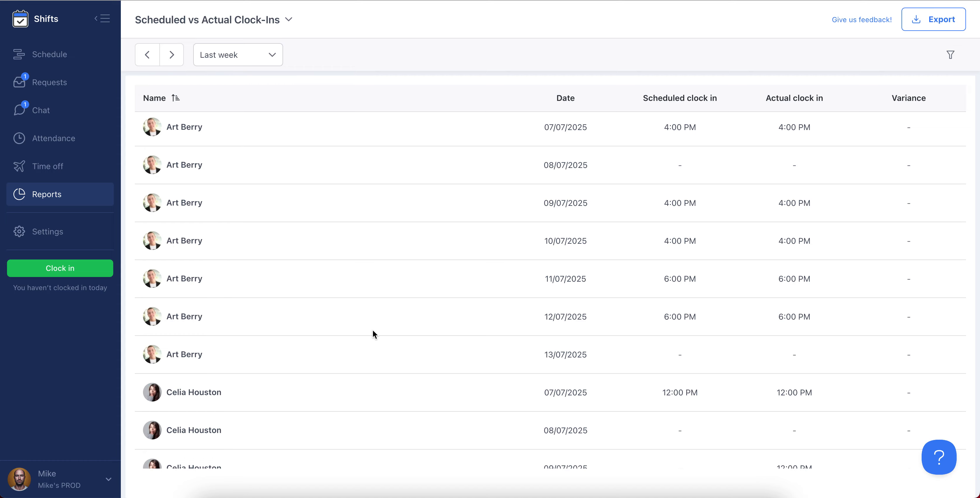
Return to the schedule and open the instant answers in the help widget.
{"action": "left_click", "coordinate": [50, 57]}
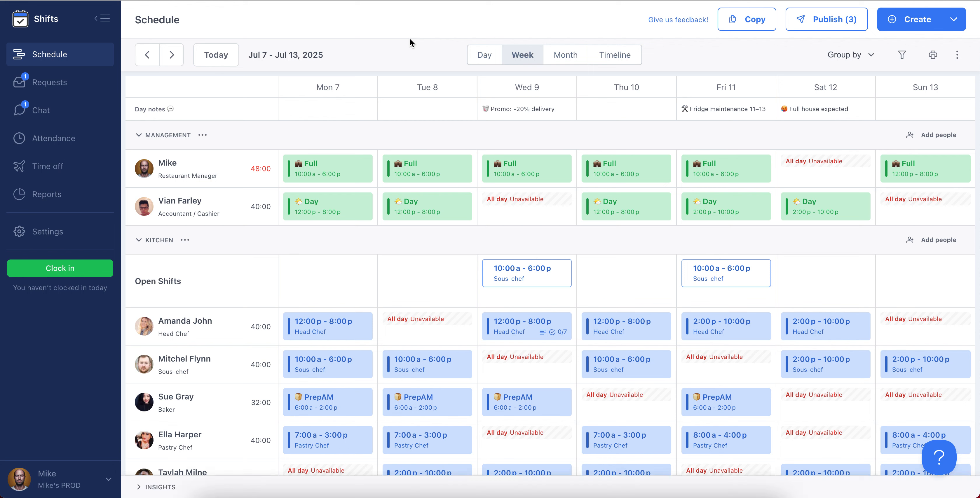
{"action": "left_click", "coordinate": [940, 460]}
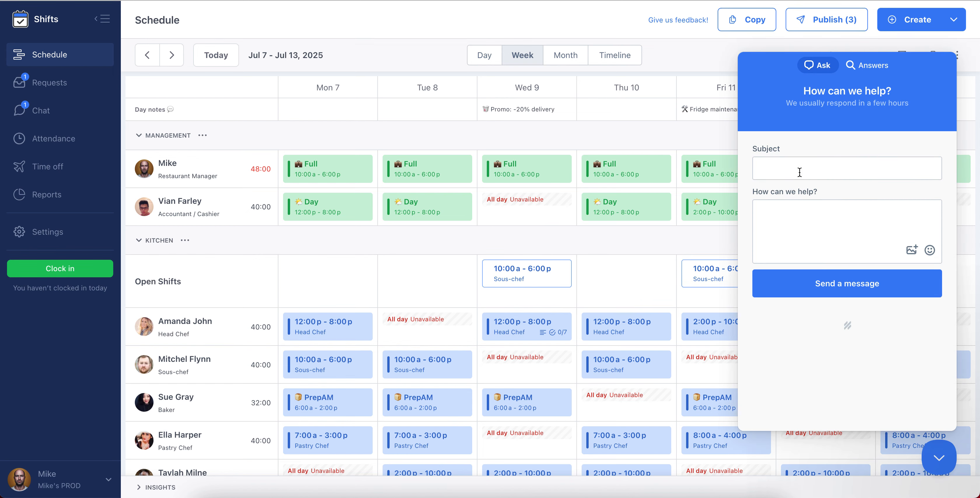
{"action": "left_click", "coordinate": [879, 70]}
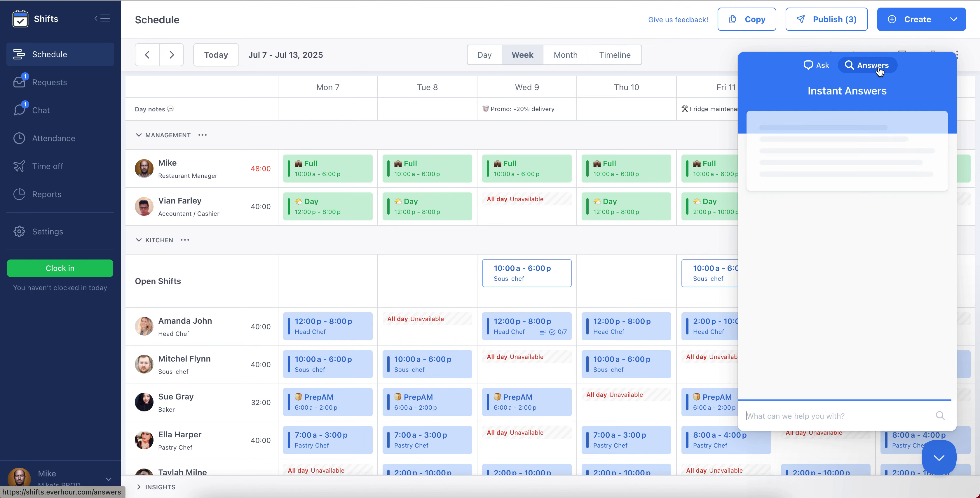